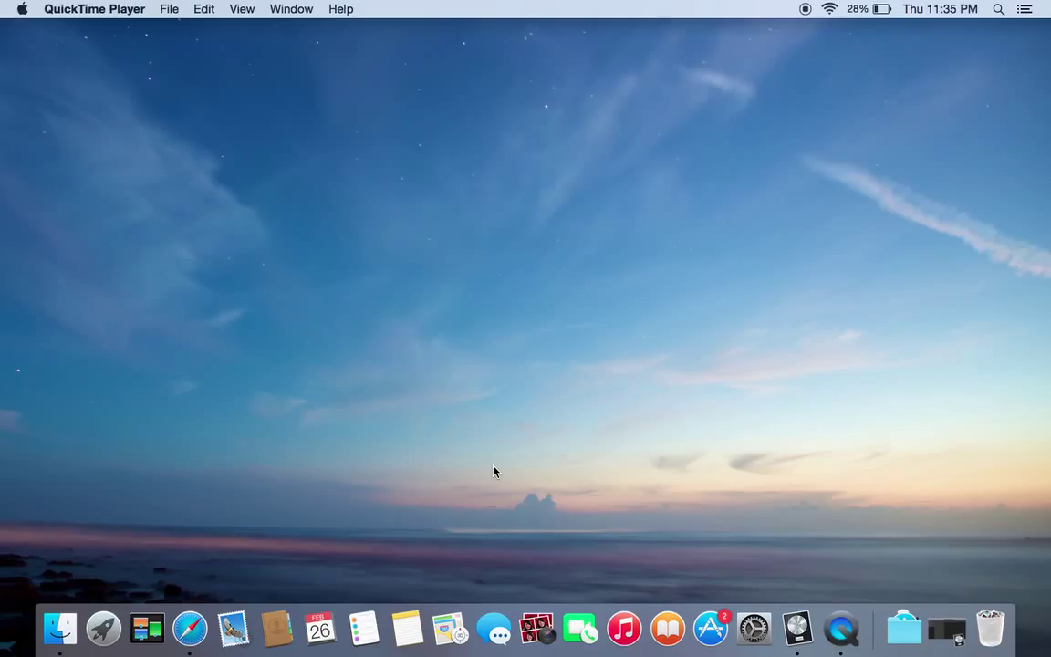
Launch Logic Pro X from the Dock and create a single empty audio track, Audio 1.
click(798, 629)
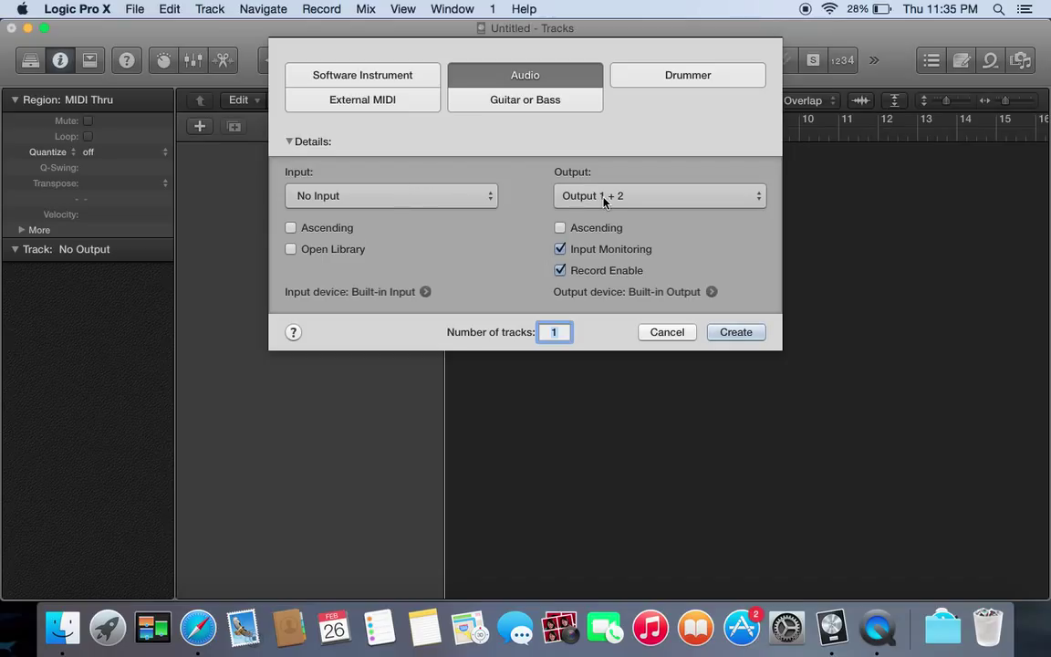
click(739, 332)
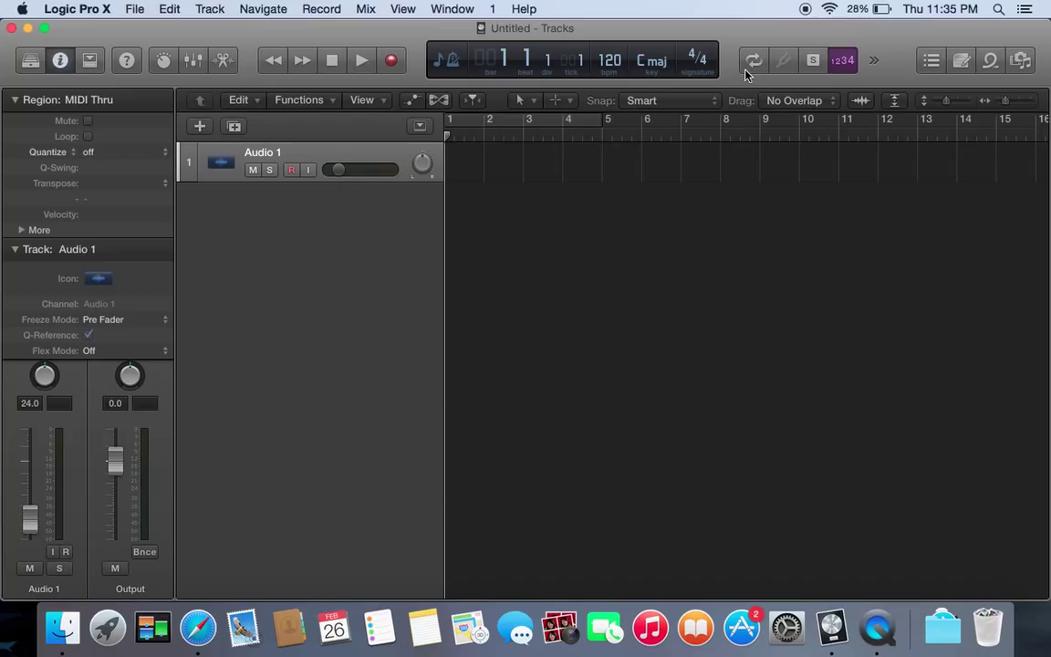
Search Spotlight for 'atlantic', clearing the accidental QuickTime autocomplete first.
key(super+space)
text(qui)
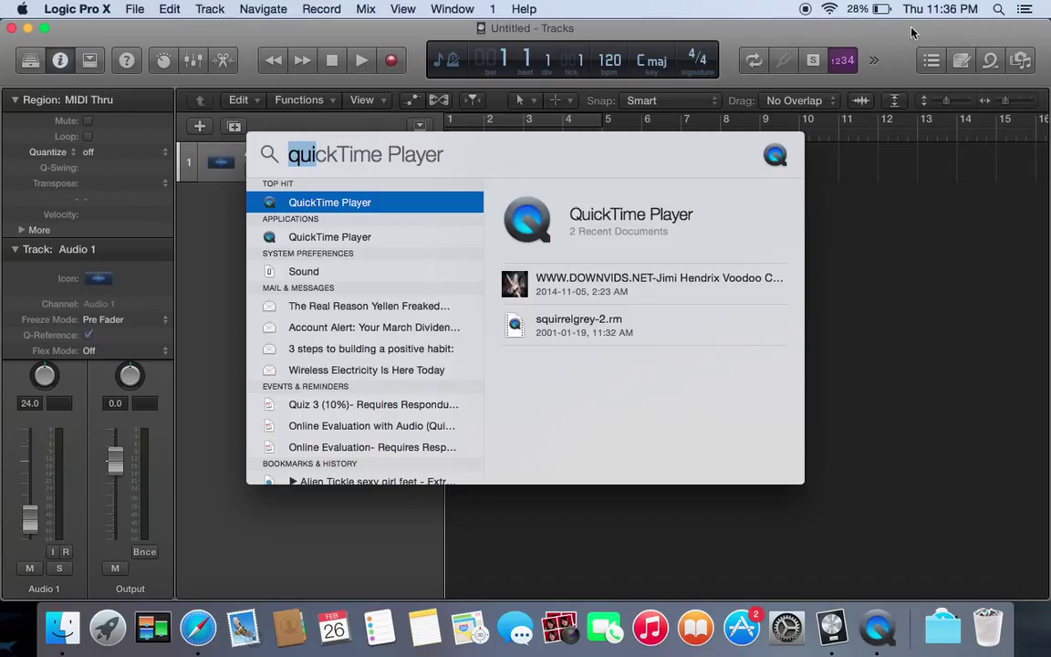
key(Right)
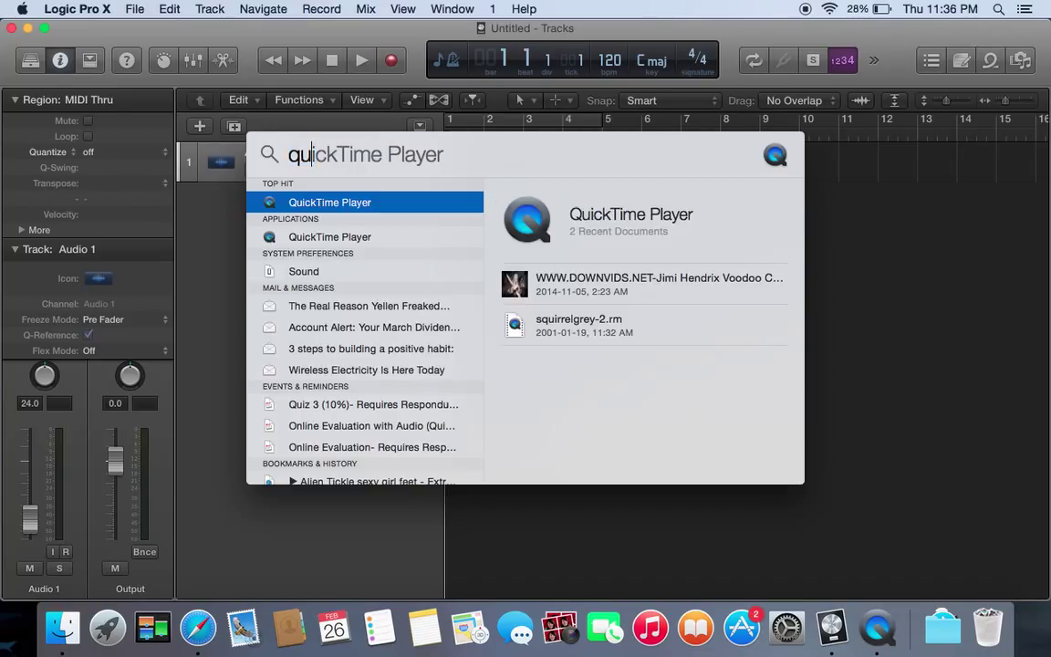
key(BackSpace)
key(BackSpace)
text(at)
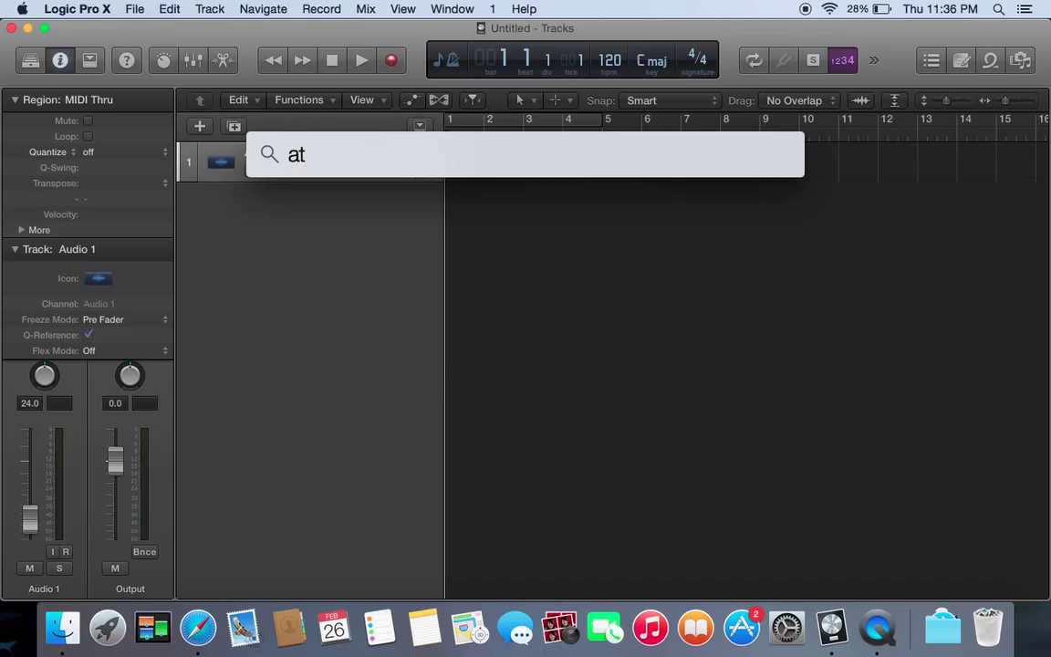
text(lant)
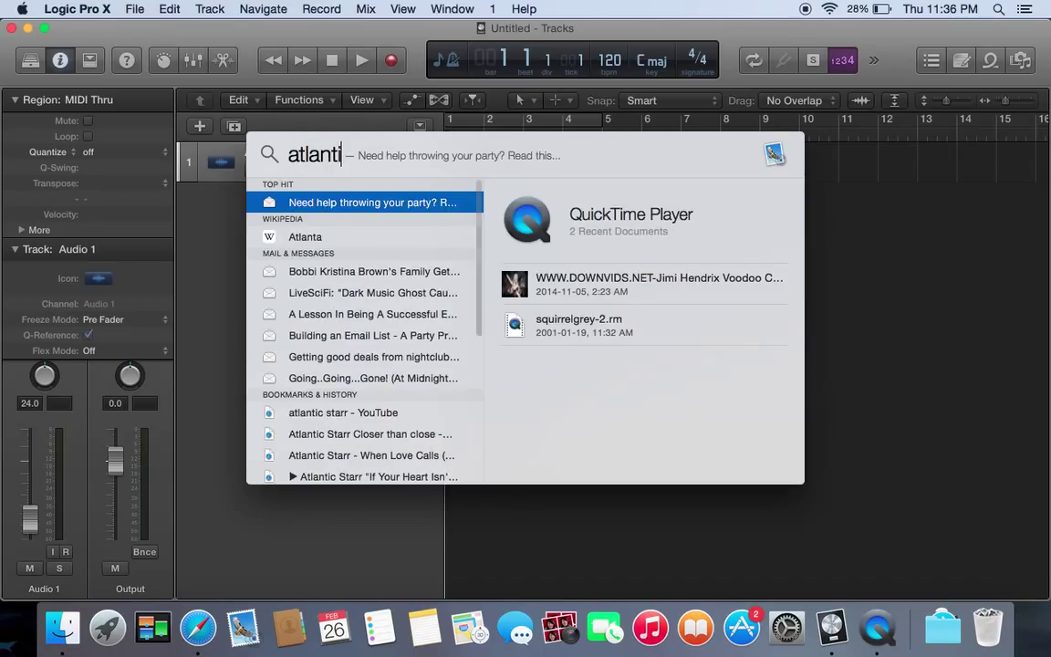
text(ic)
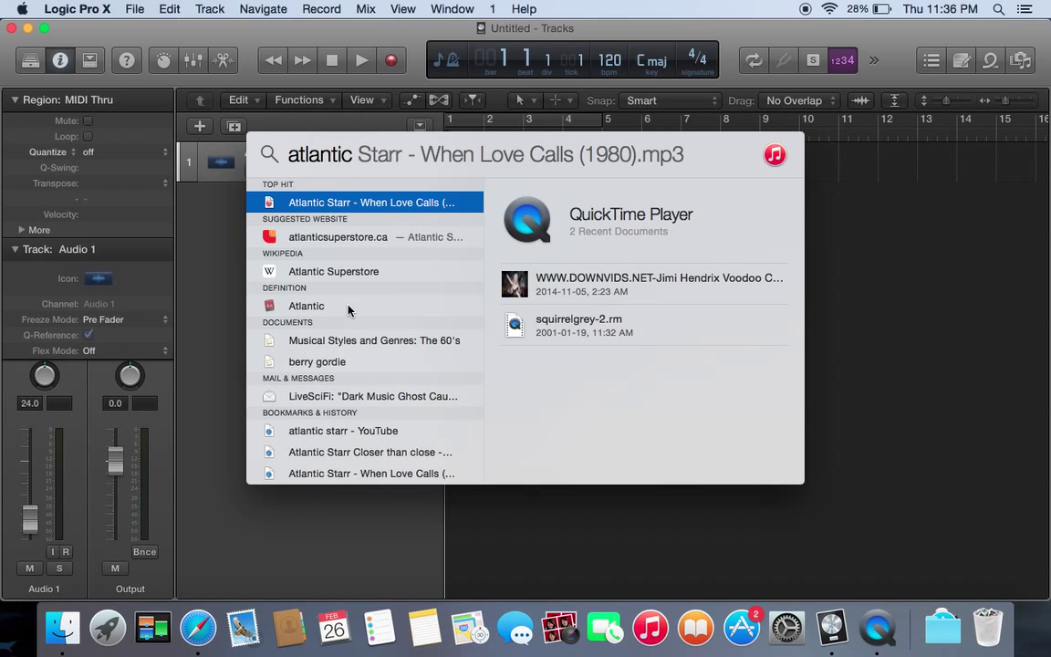
Scroll the Spotlight results down to the Music section showing Closer than close.mp3.
scroll(360, 384, down, 2)
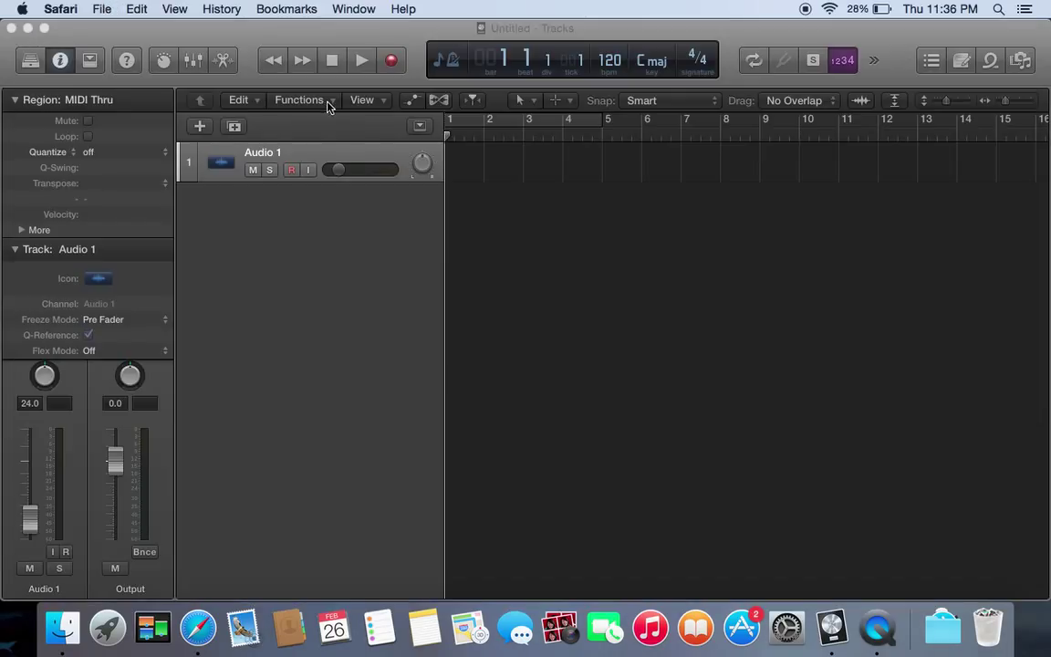
click(999, 11)
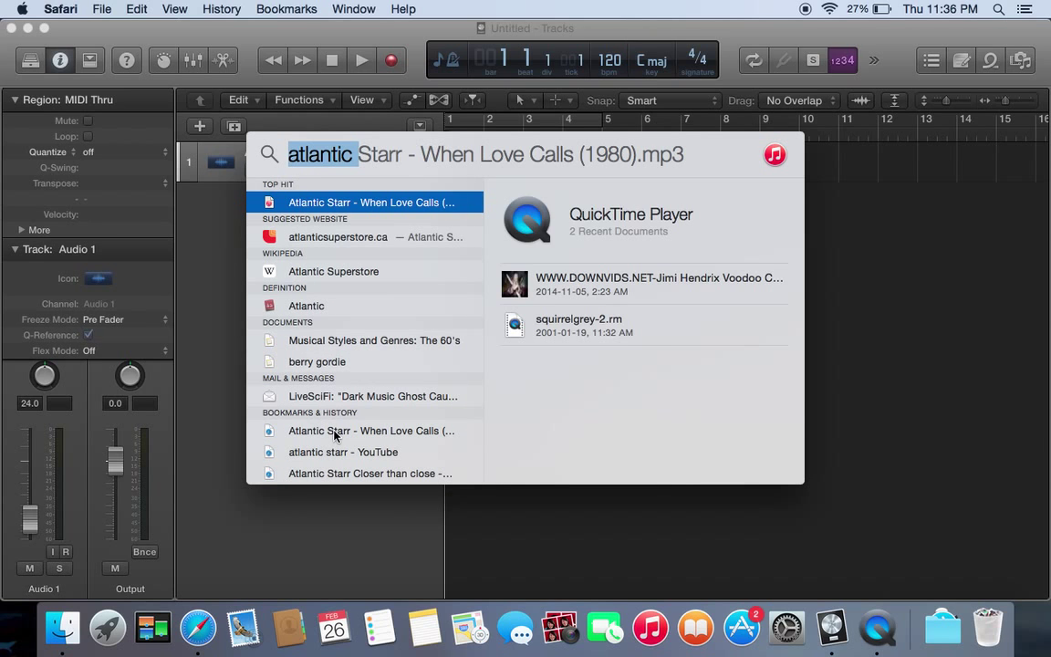
scroll(335, 436, down, 2)
scroll(335, 436, down, 3)
scroll(335, 436, down, 1)
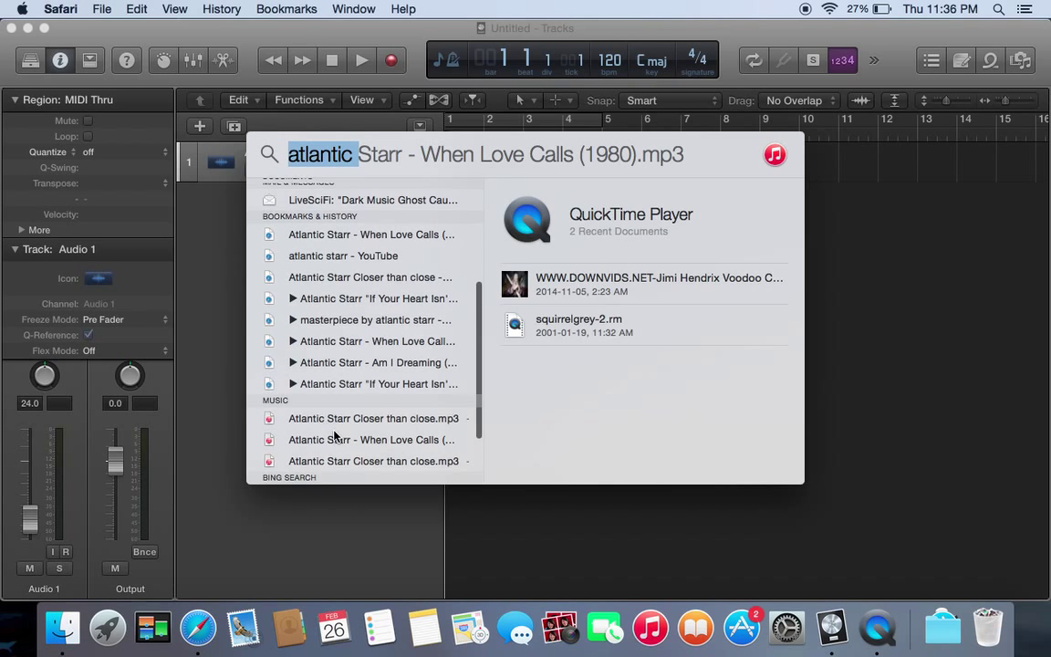
scroll(337, 415, down, 1)
Drag Closer than close.mp3 onto the audio track and move the region to start at bar 1.
mouse_move(362, 384)
mouse_down()
mouse_move(910, 169)
mouse_move(688, 128)
mouse_move(269, 152)
mouse_up()
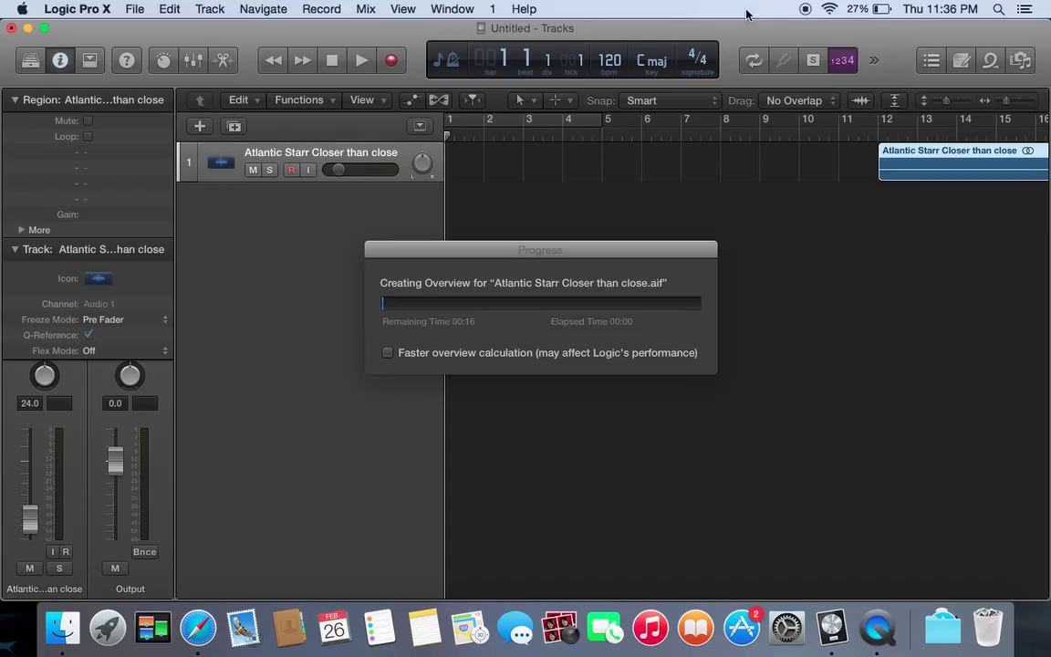
drag(932, 161, 486, 157)
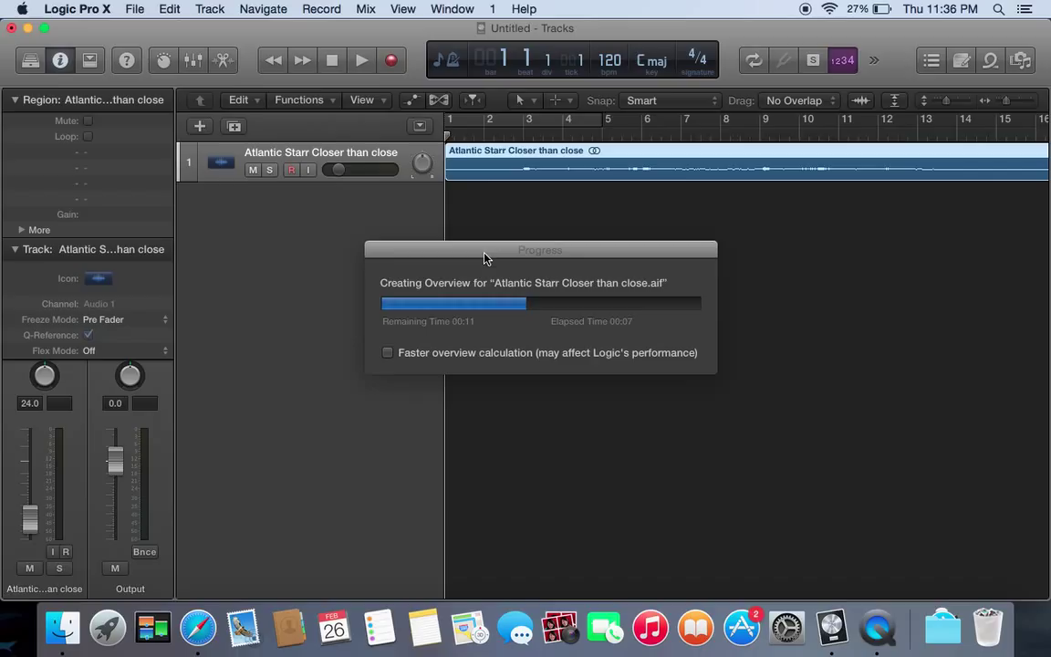
drag(484, 256, 498, 374)
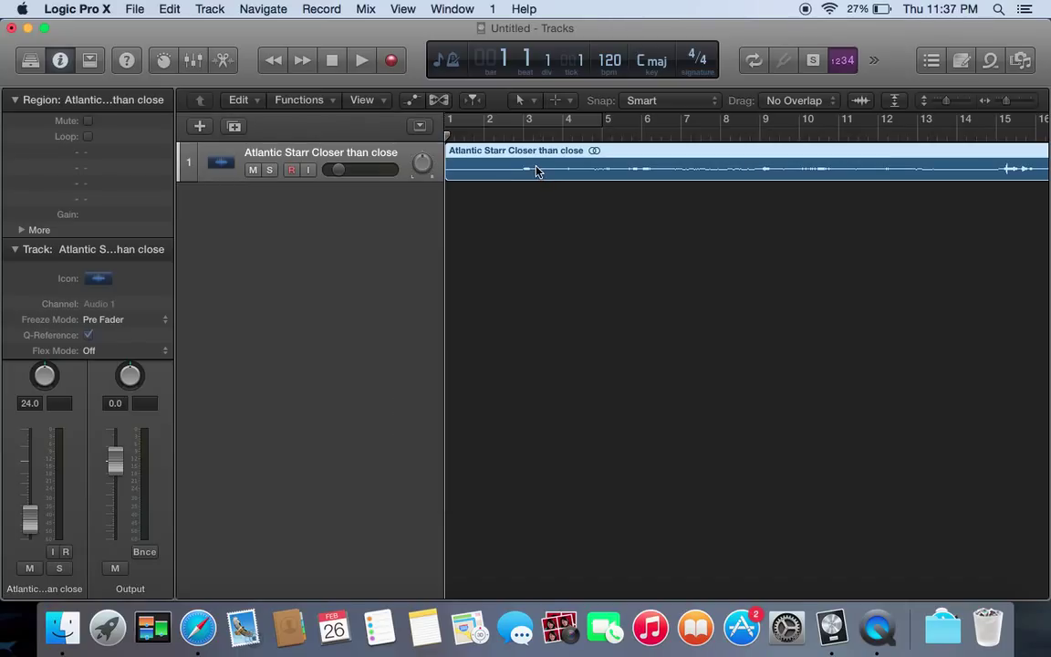
Open the region in an enlarged Audio Track Editor and zoom in on its opening bars.
double_click(536, 171)
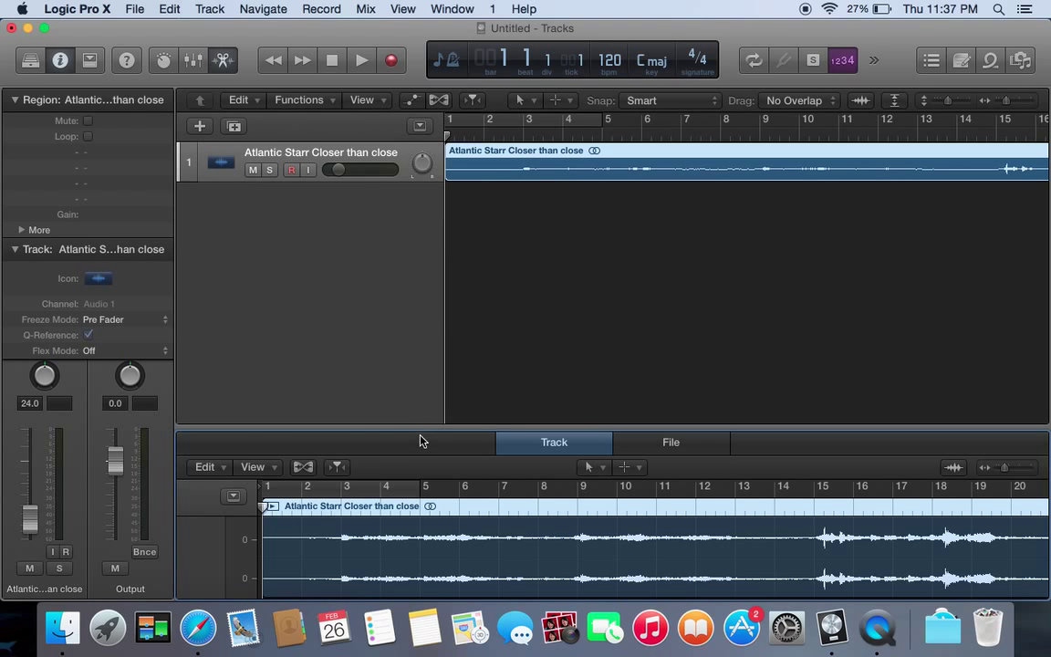
drag(420, 426, 405, 240)
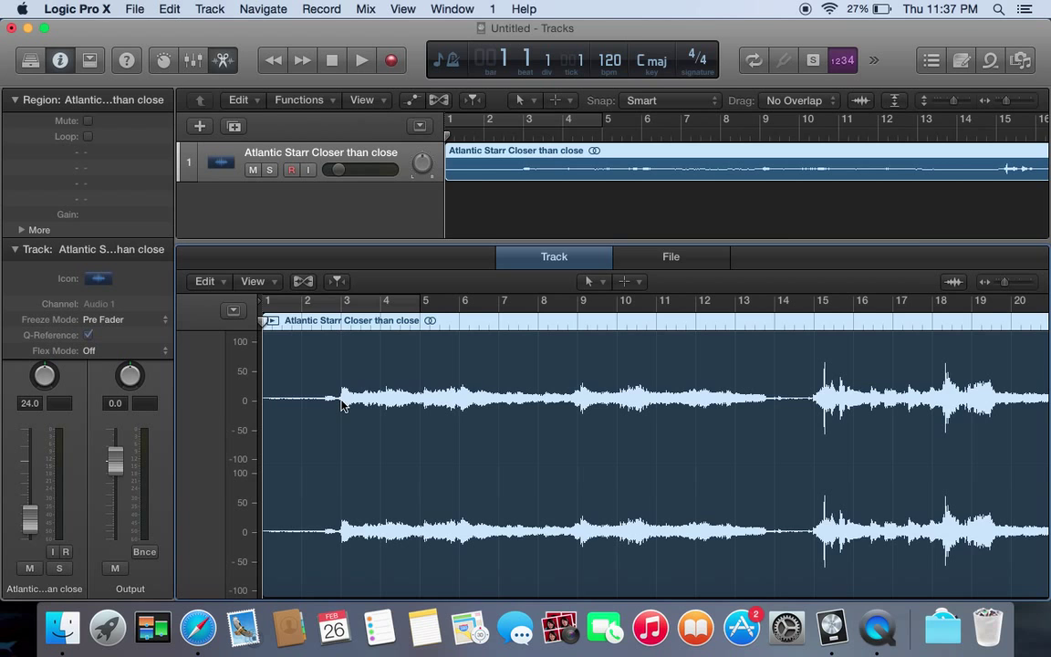
key(super+Right)
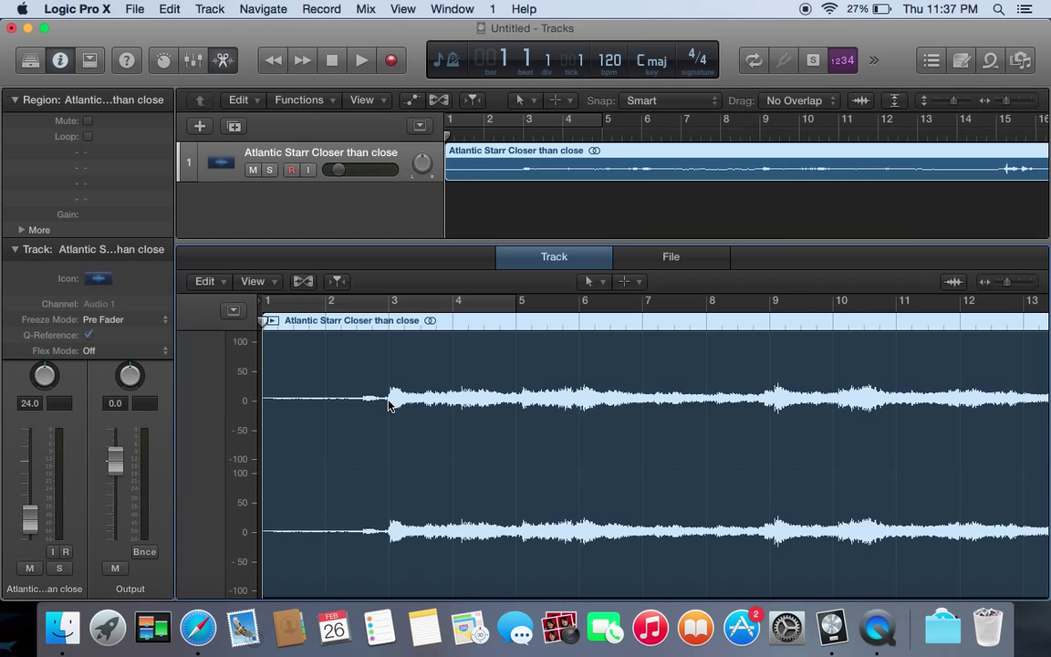
key(super+Right)
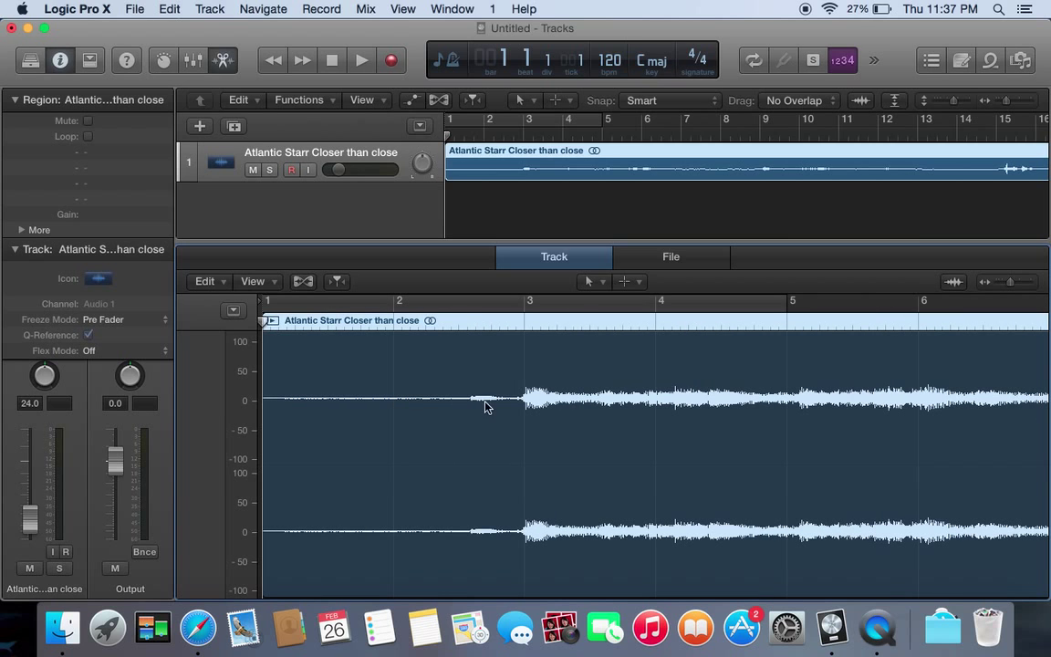
key(super+Right)
key(super+Left)
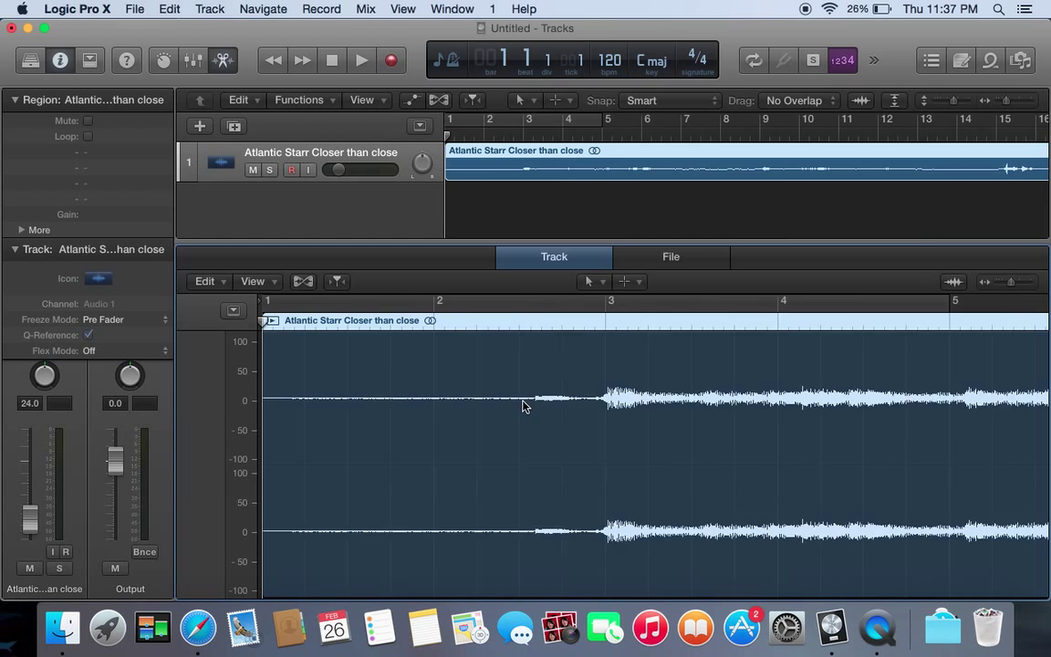
key(super+Left)
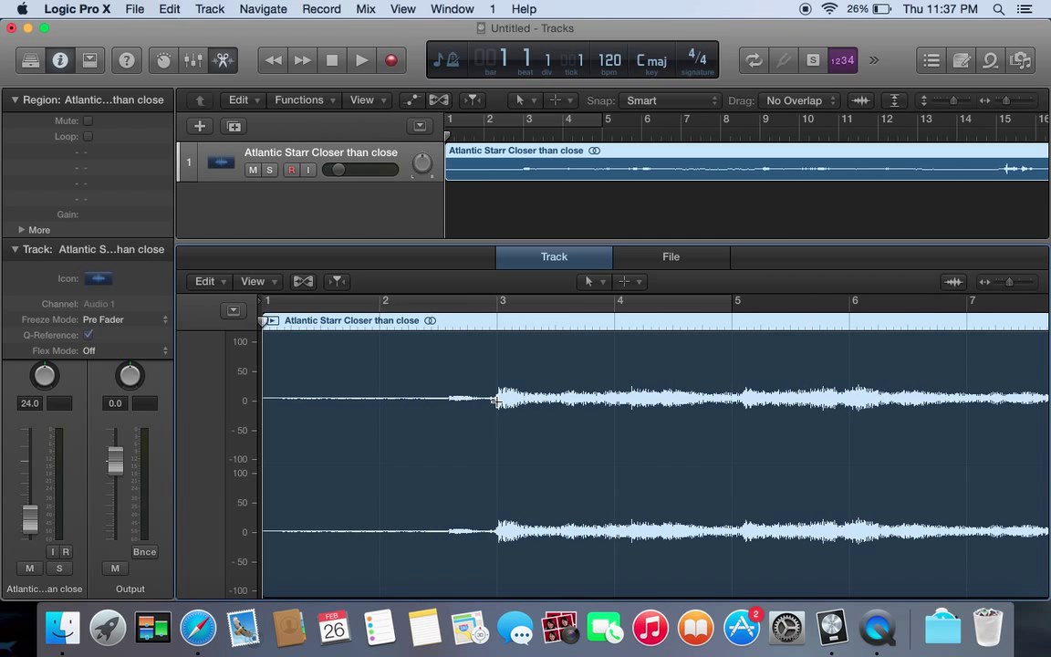
Split the song region at bar 3 with the Scissors tool and put the playhead there.
click(497, 400)
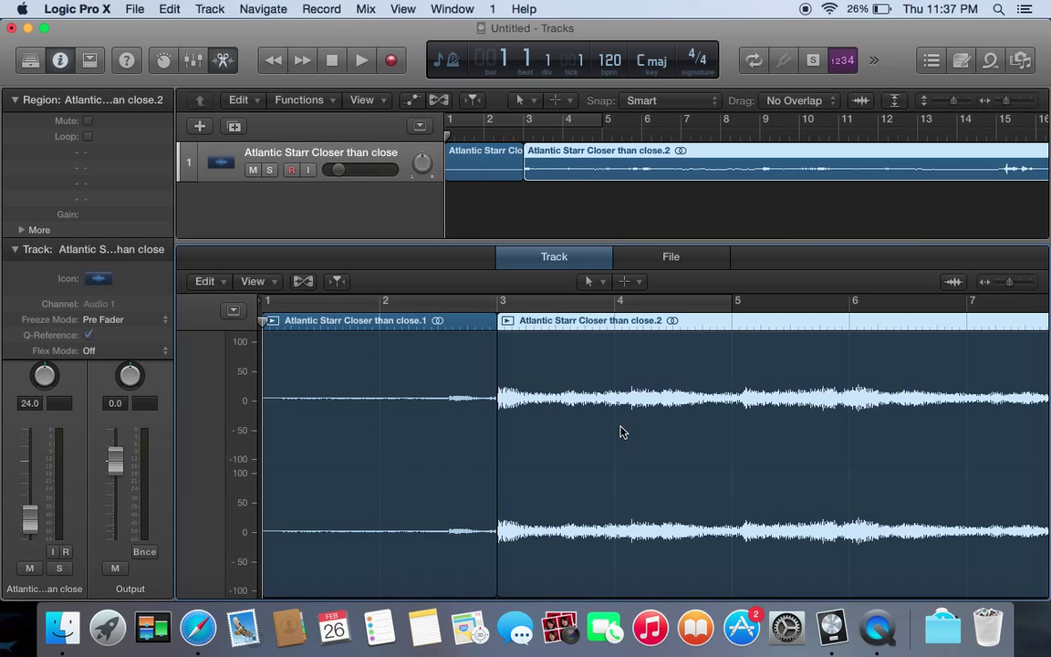
scroll(605, 424, down, 3)
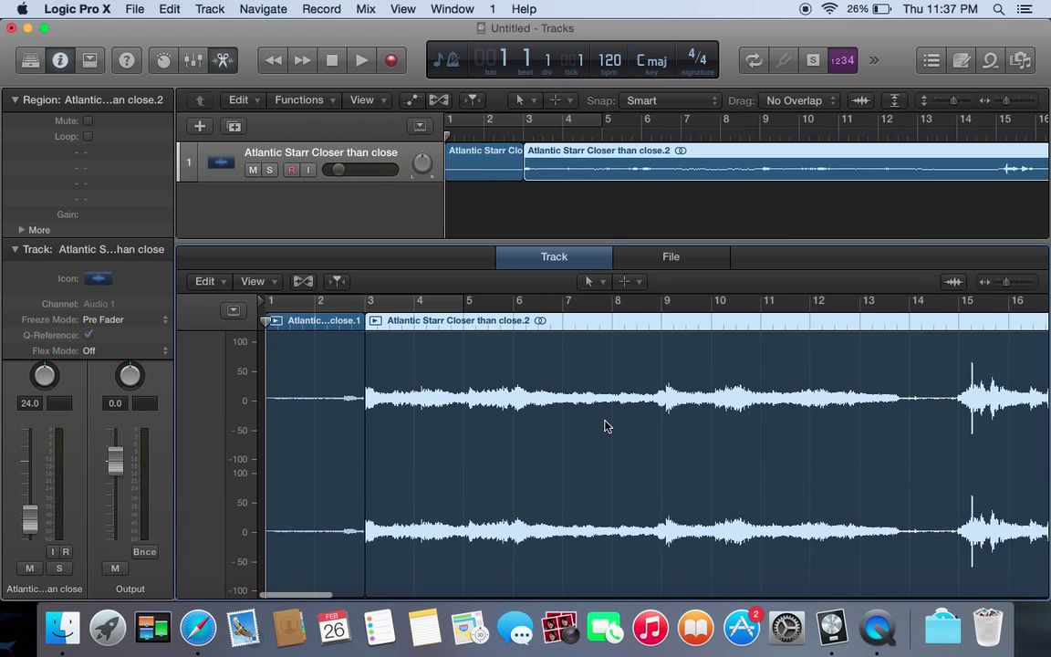
click(369, 302)
click(368, 301)
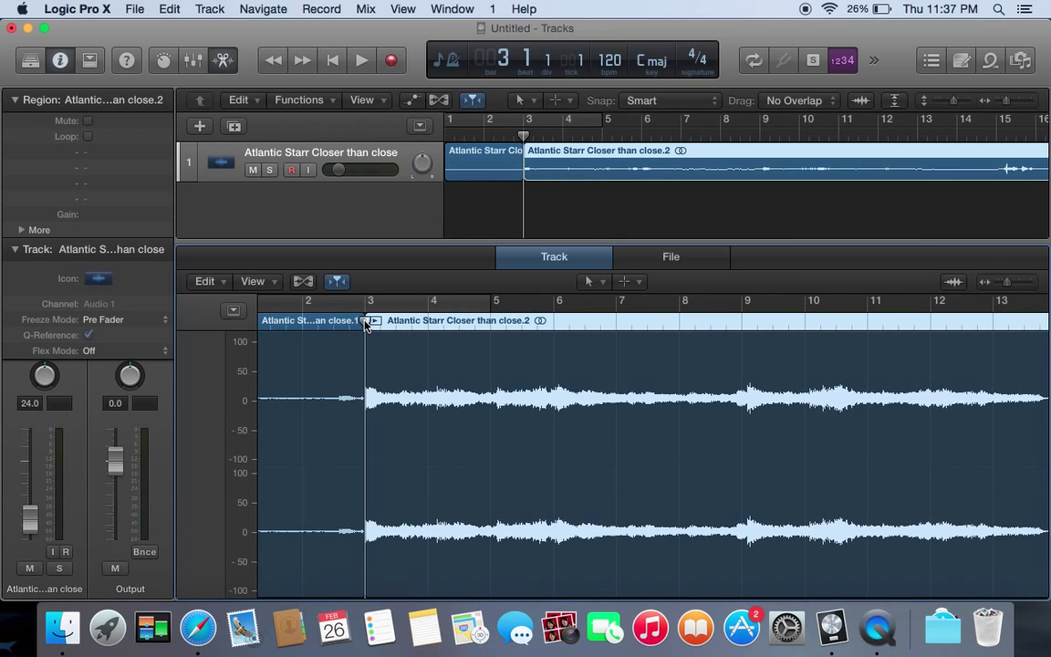
Preview the song playing from bar 3 at higher volume, then stop playback.
key(space)
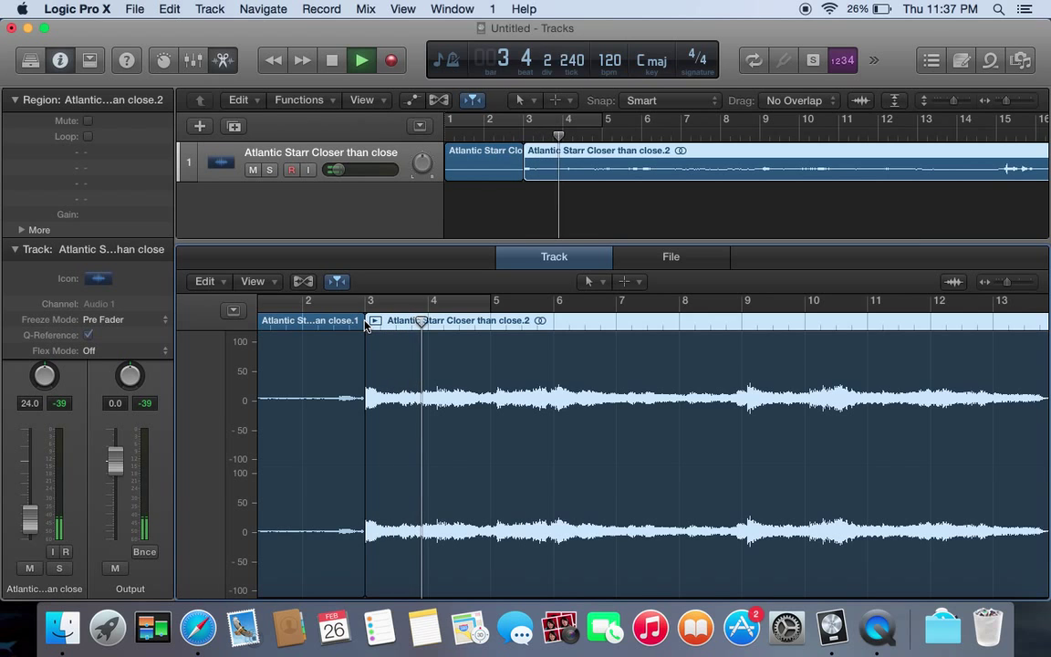
key(XF86AudioRaiseVolume)
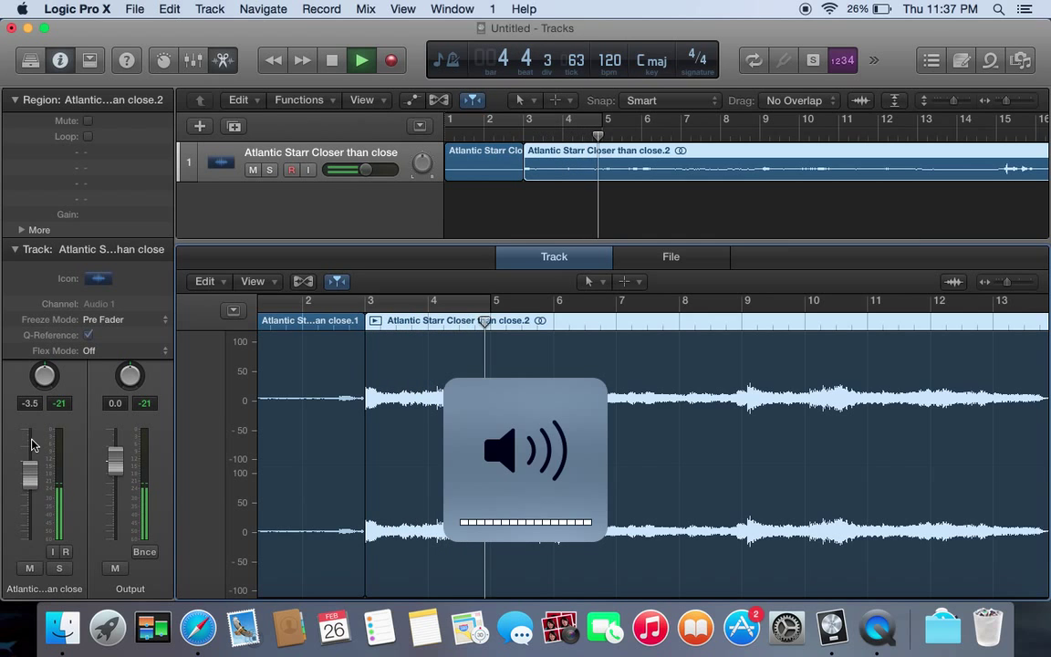
click(367, 303)
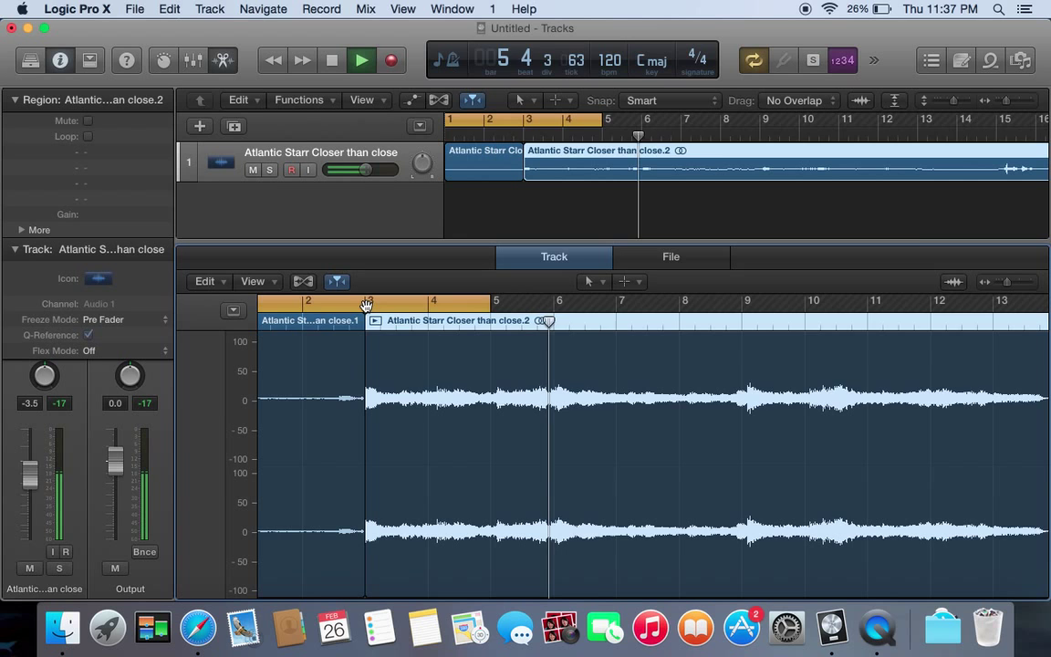
click(367, 303)
click(367, 333)
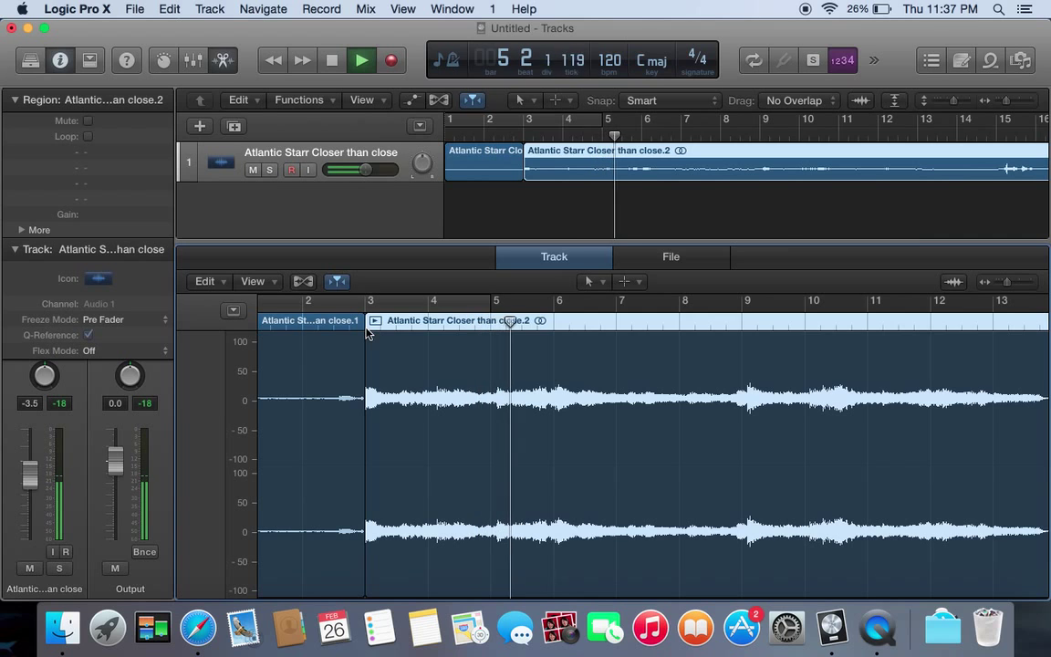
key(space)
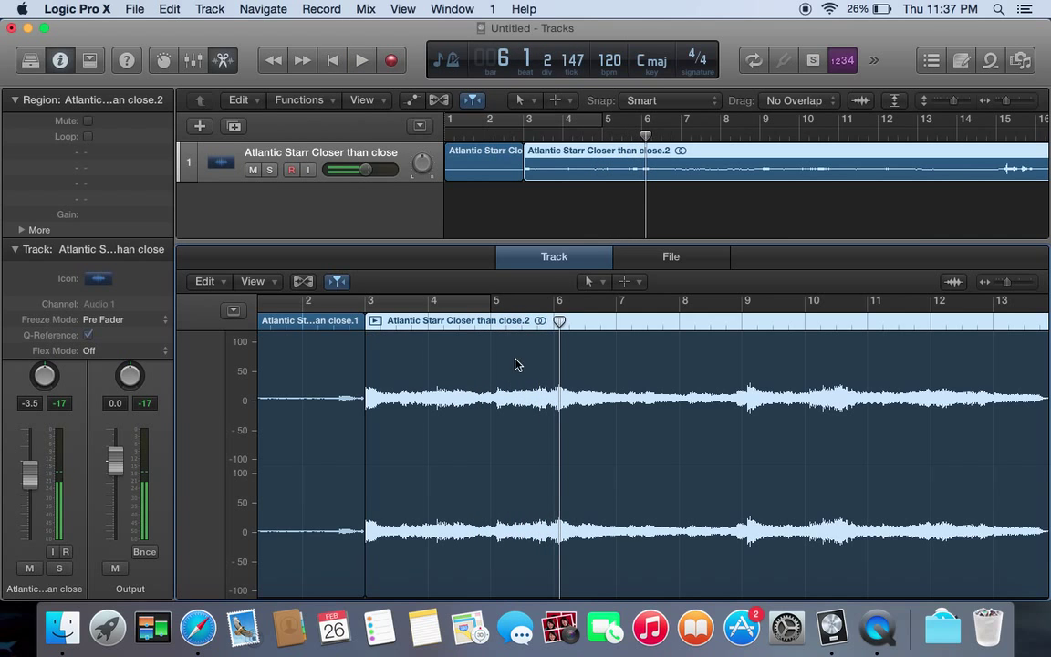
Chop the sample with the Scissors tool at bars 6, 9 and 15.
click(556, 392)
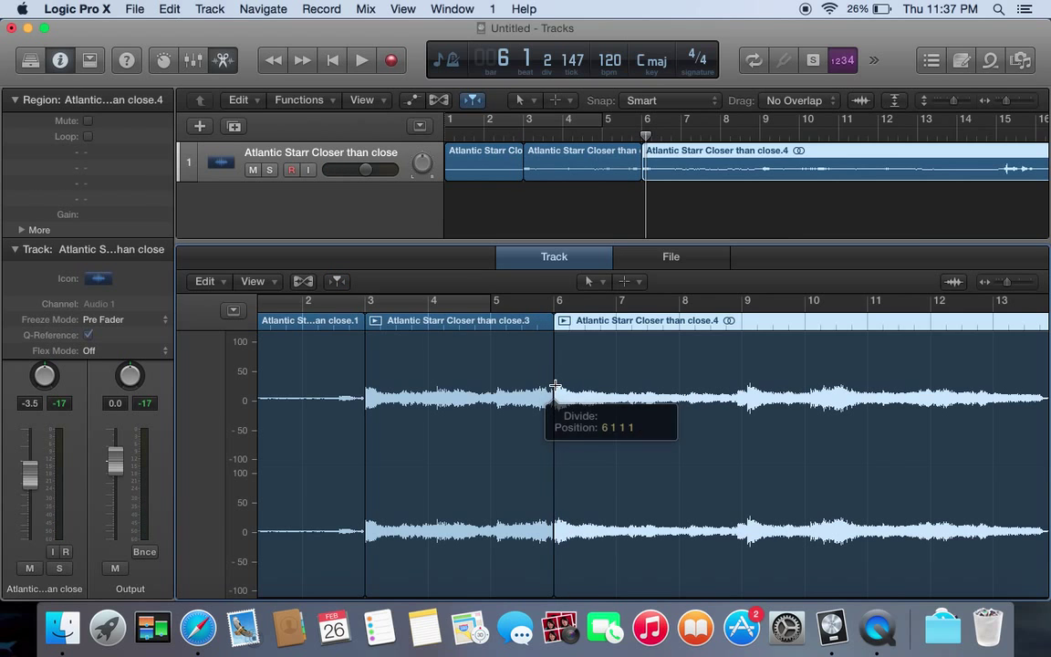
click(746, 395)
scroll(858, 392, right, 2)
scroll(870, 391, right, 2)
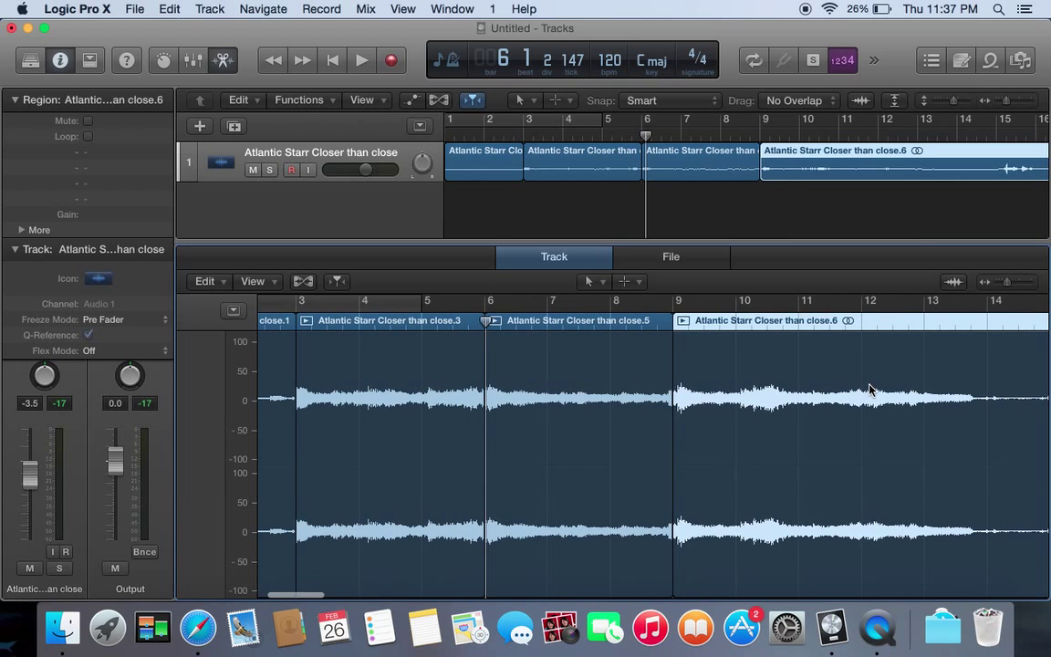
scroll(902, 394, right, 4)
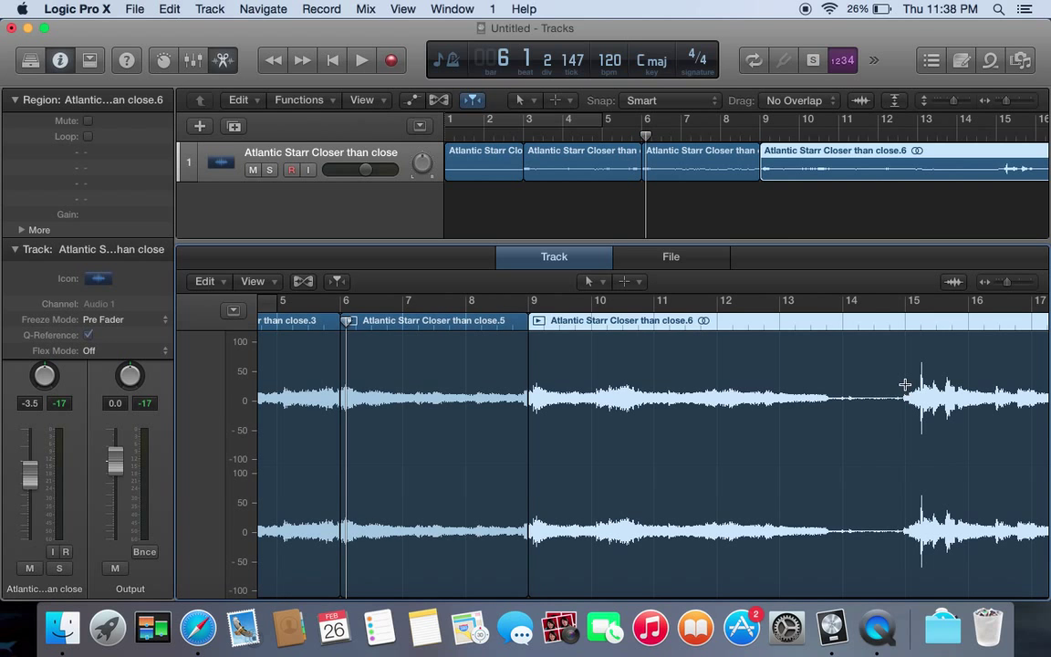
click(907, 391)
Continue chopping at bars 21, 25, about 30 and about 34.
scroll(905, 384, right, 10)
scroll(905, 384, right, 3)
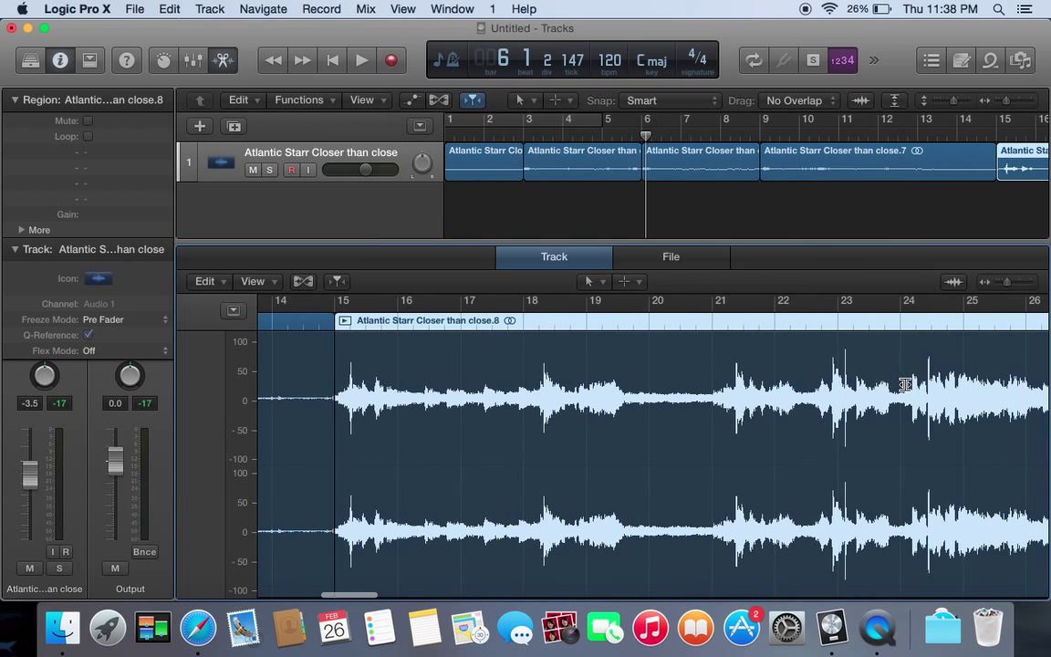
click(724, 387)
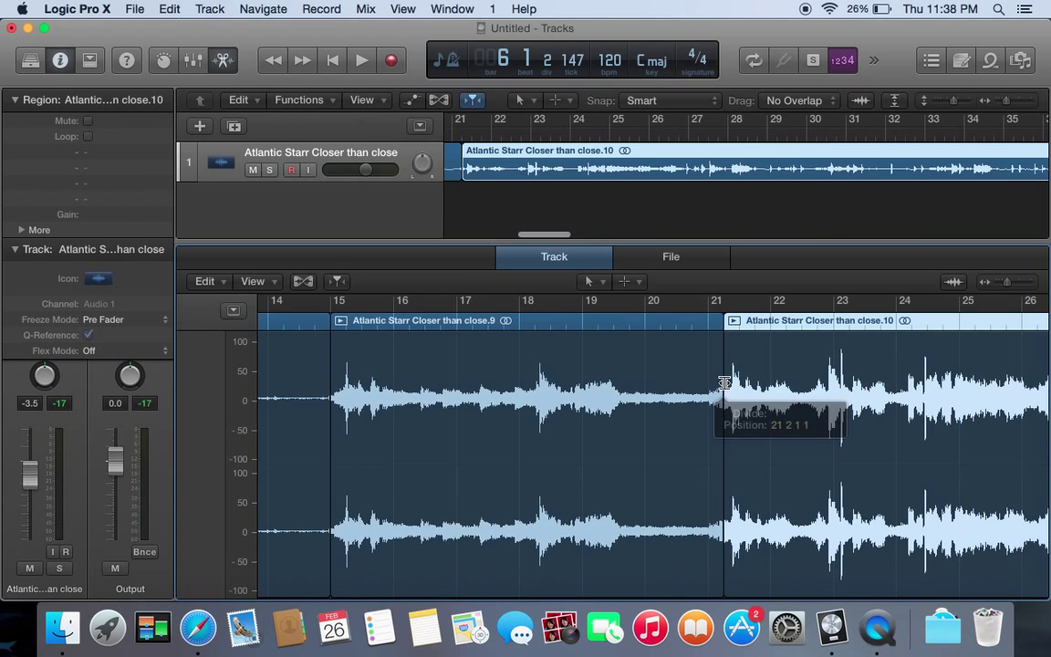
click(970, 383)
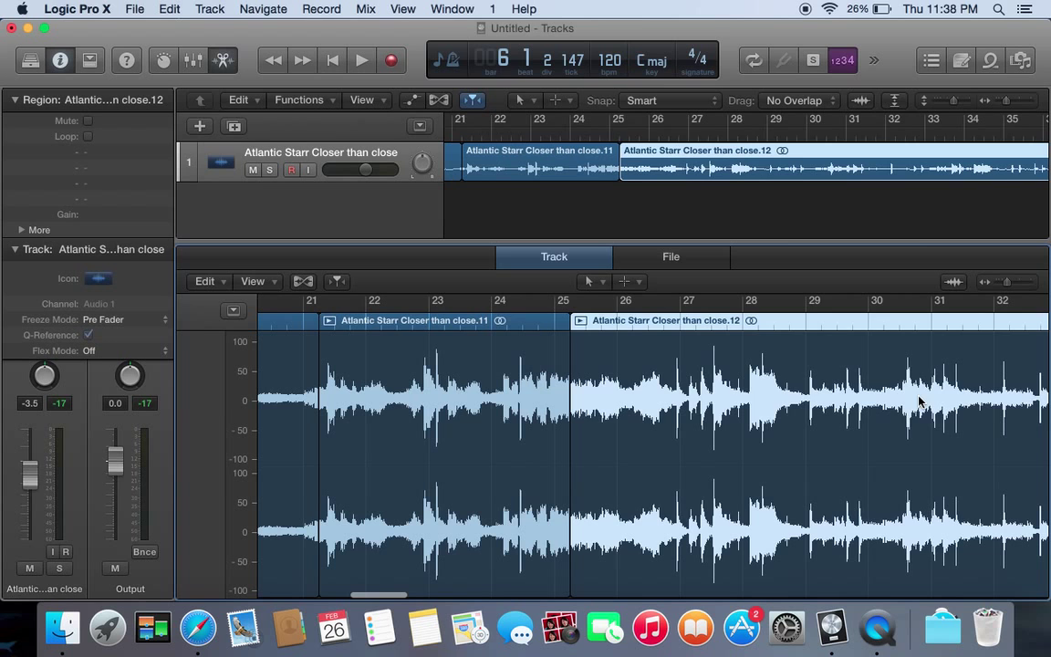
click(894, 403)
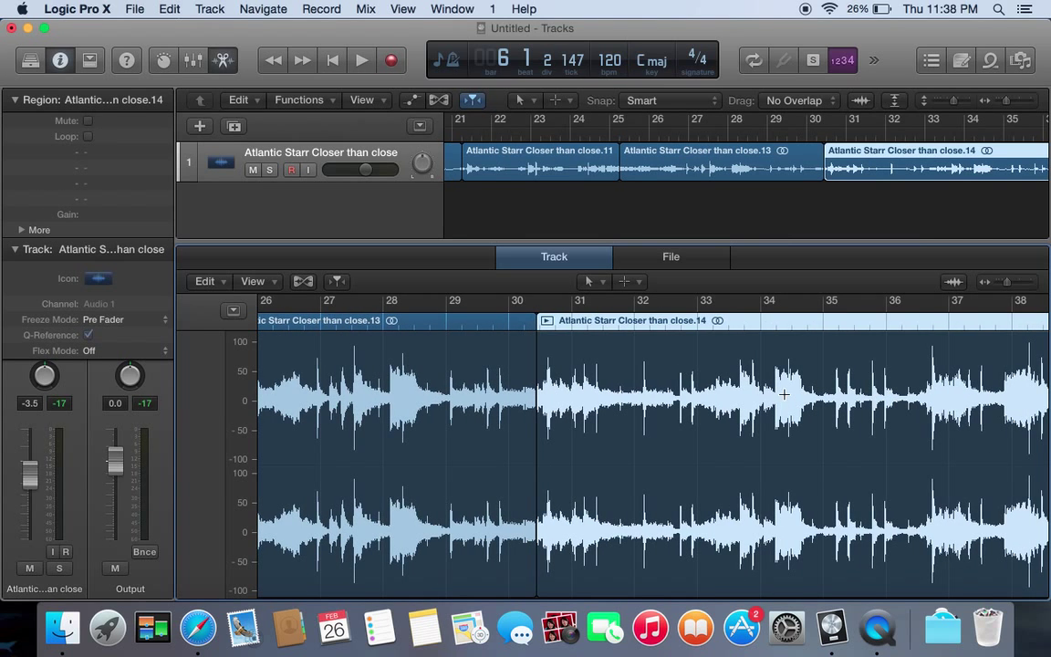
click(784, 394)
Zoom out, delete the leftover region close.16, and select the eight remaining chops.
key(z)
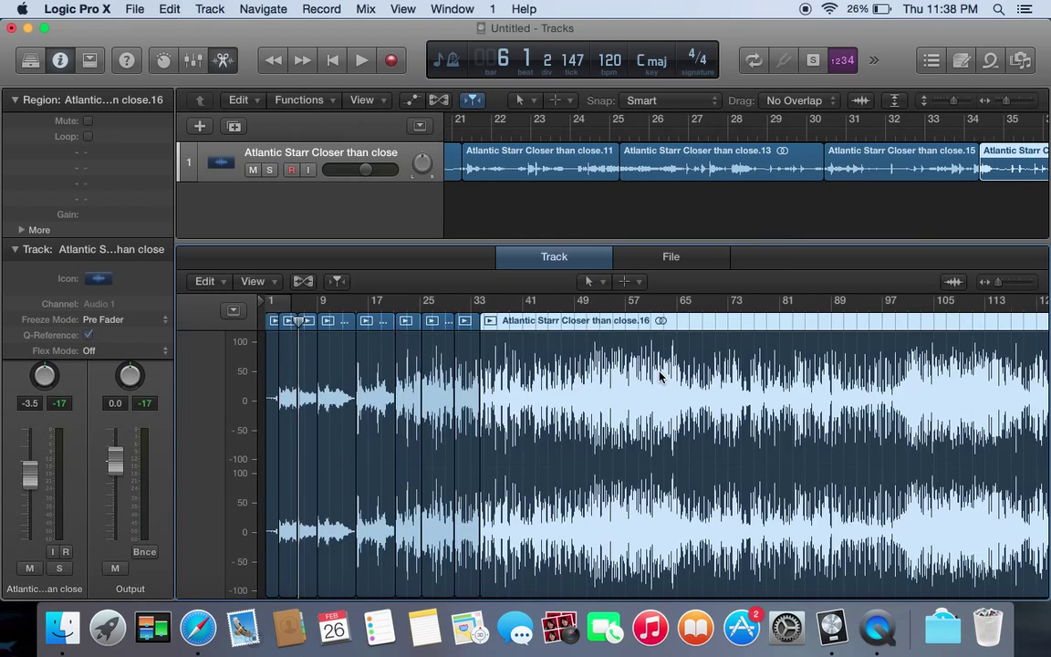
key(z)
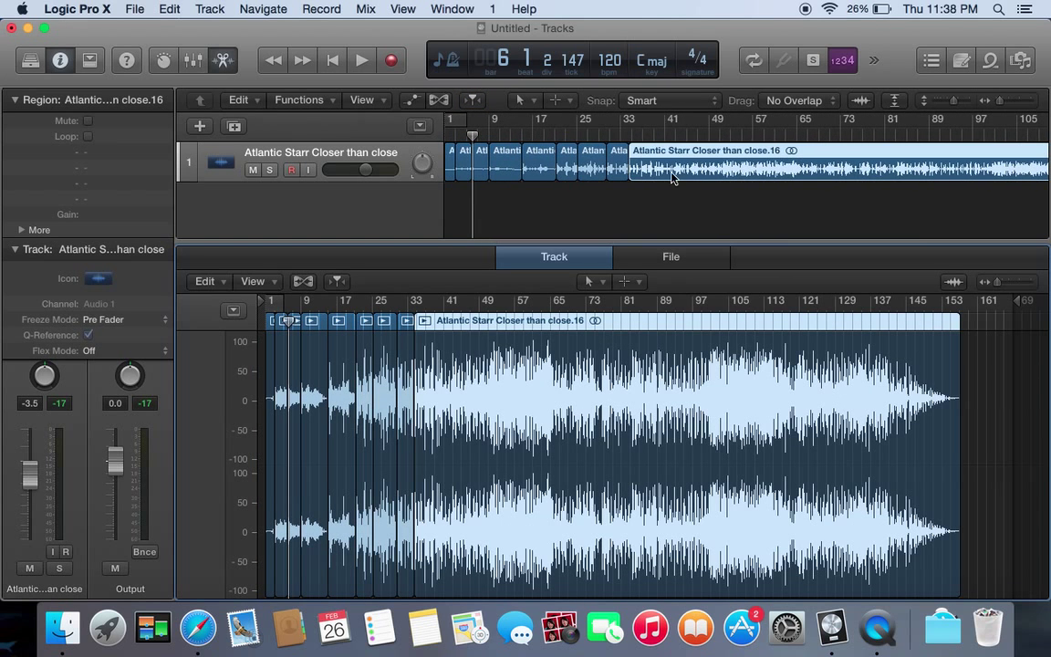
key(Delete)
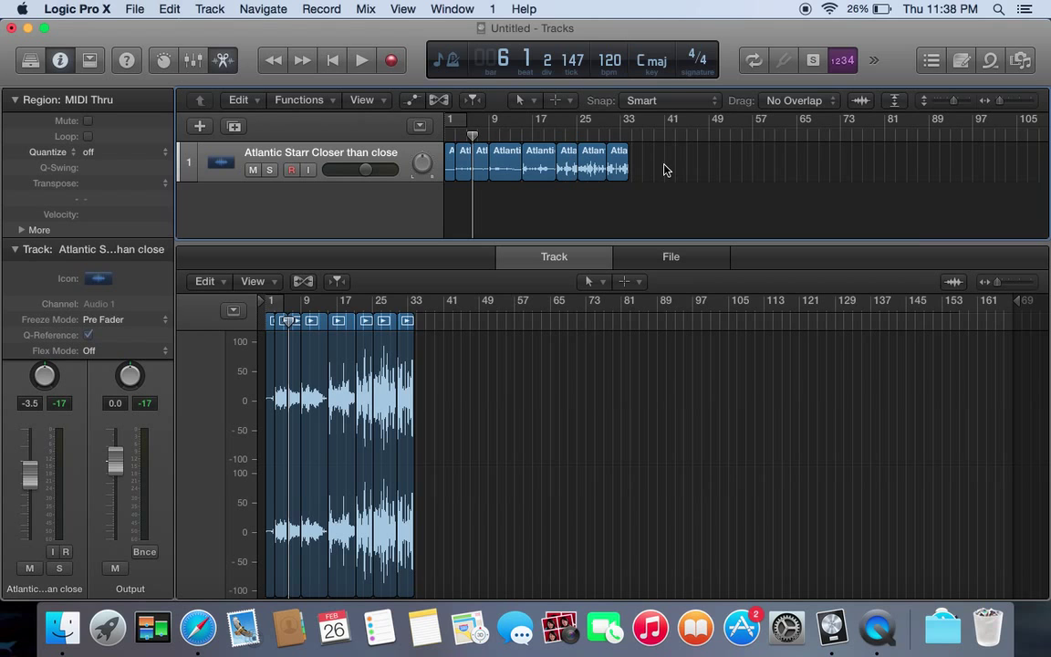
drag(665, 170, 425, 173)
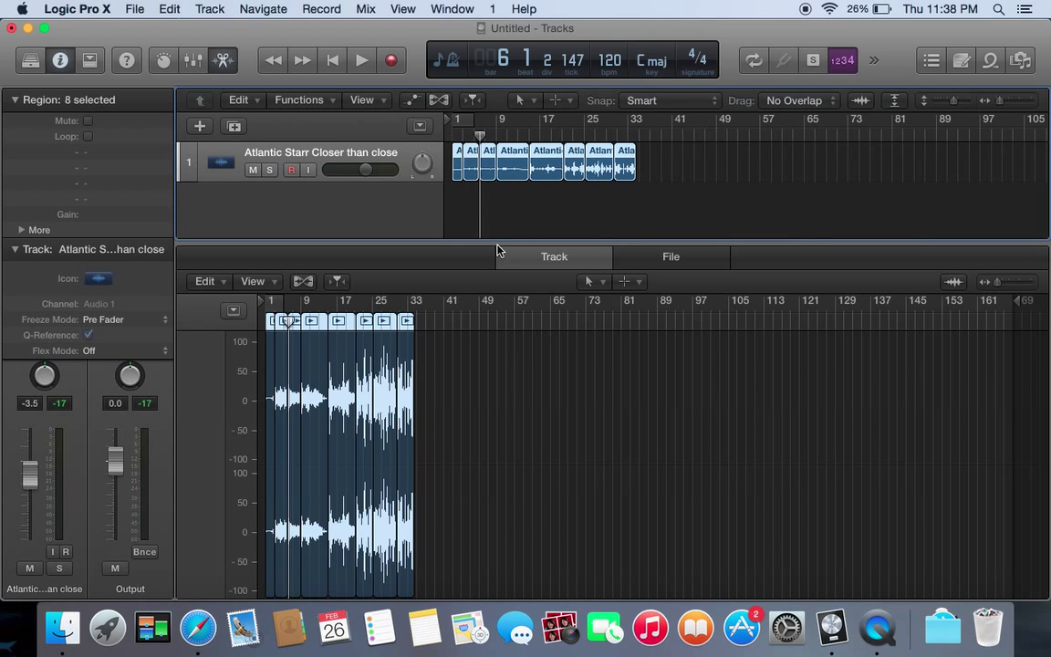
drag(495, 242, 503, 440)
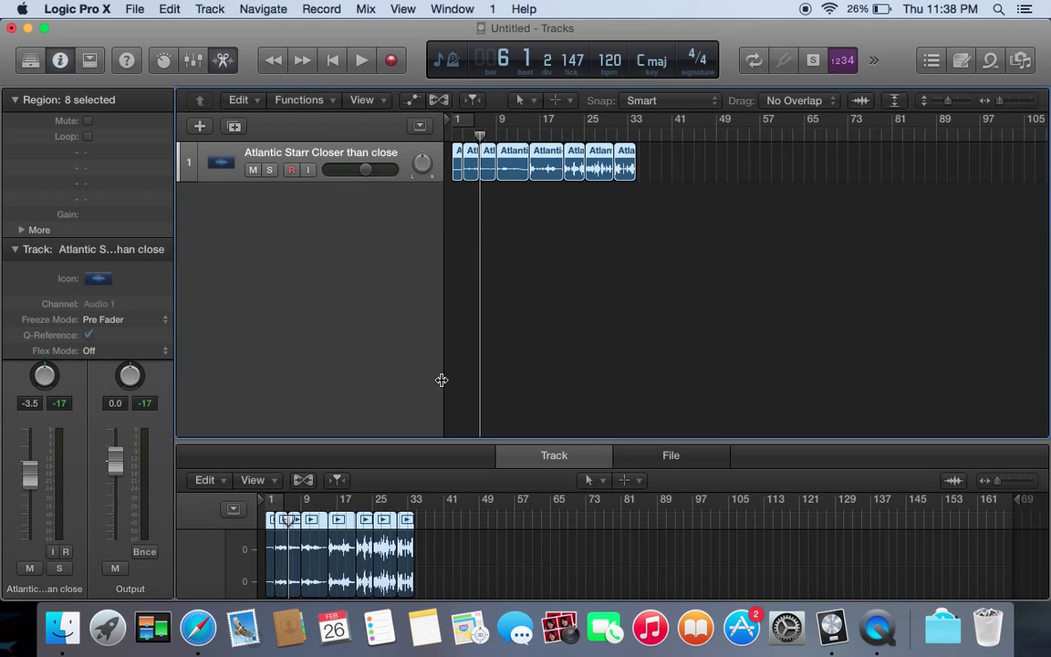
Convert the eight selected chops into a new sampler track with Ctrl+E.
key(ctrl+e)
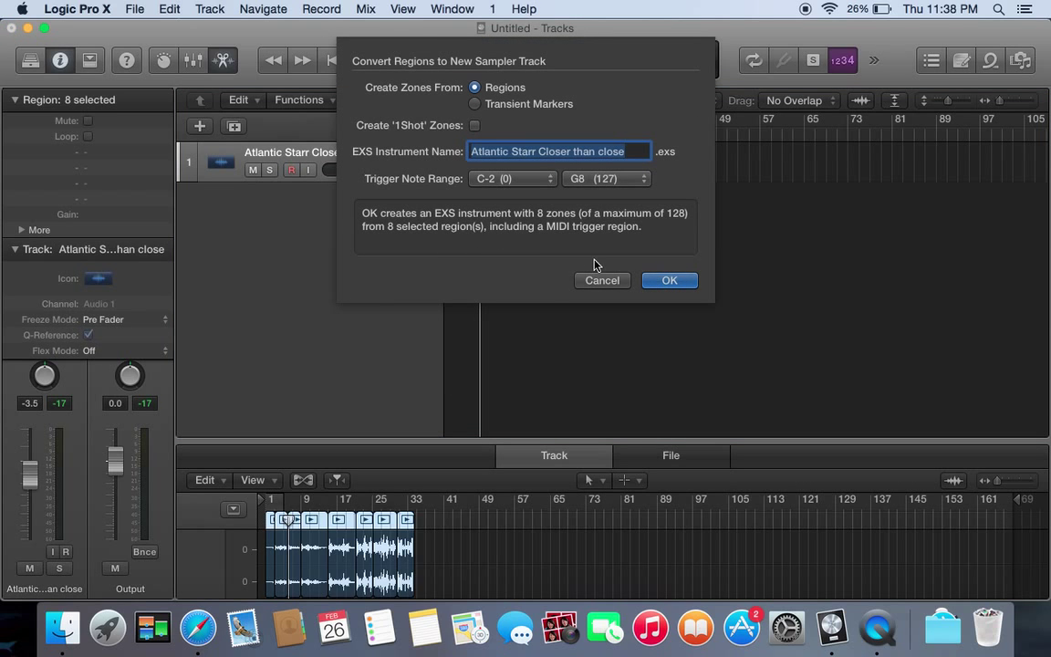
click(644, 282)
click(646, 284)
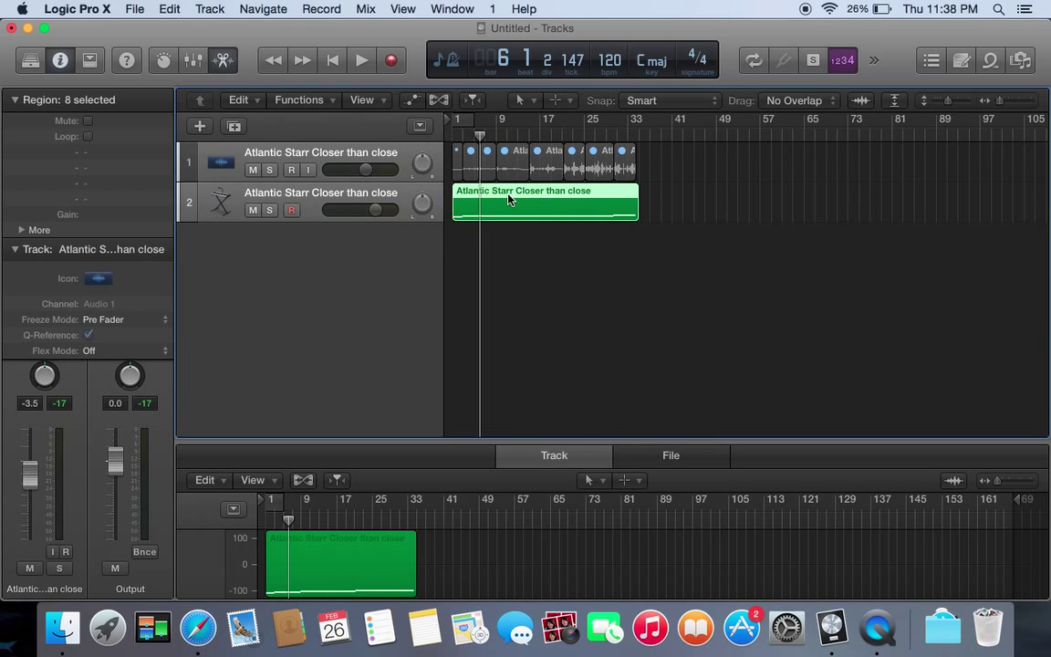
View the trigger region's notes in an enlarged, zoomed-out Piano Roll and open Musical Typing.
click(509, 199)
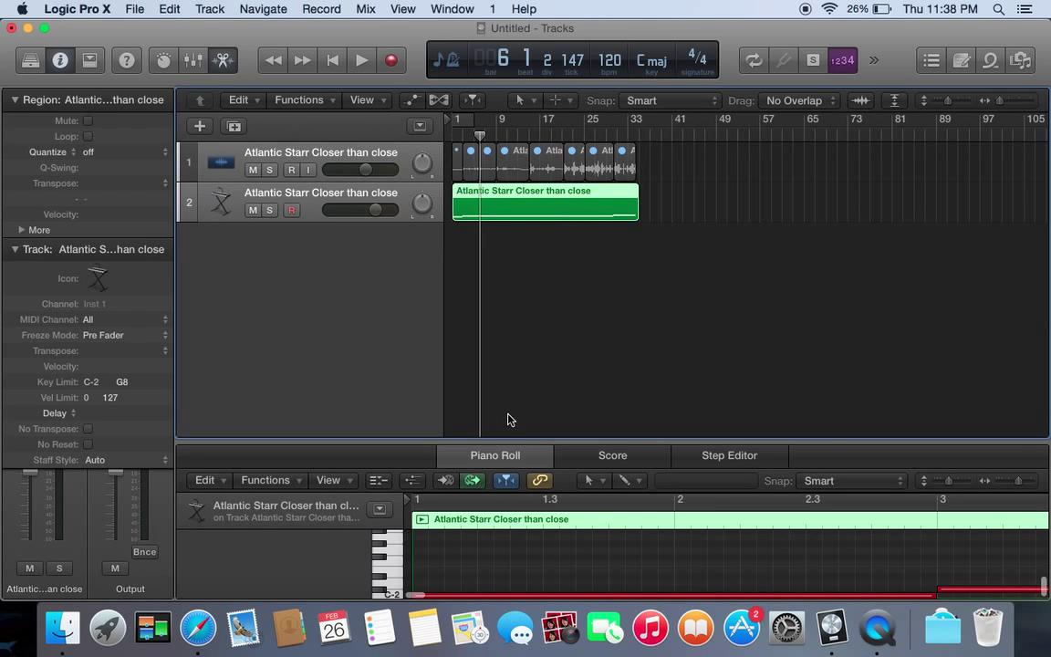
drag(514, 440, 519, 301)
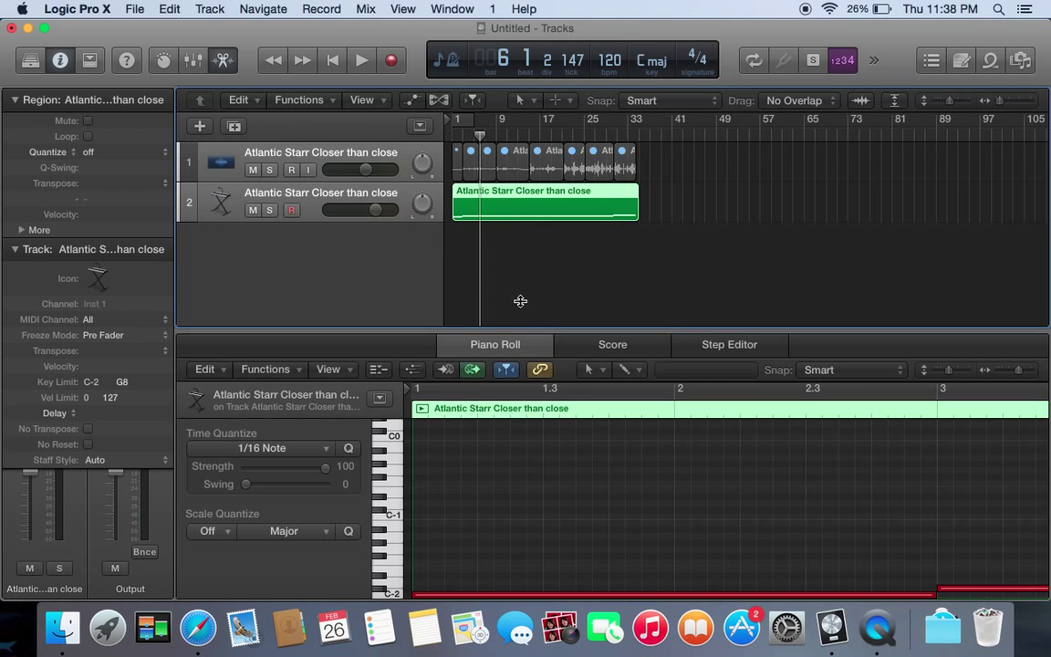
key(super+Left)
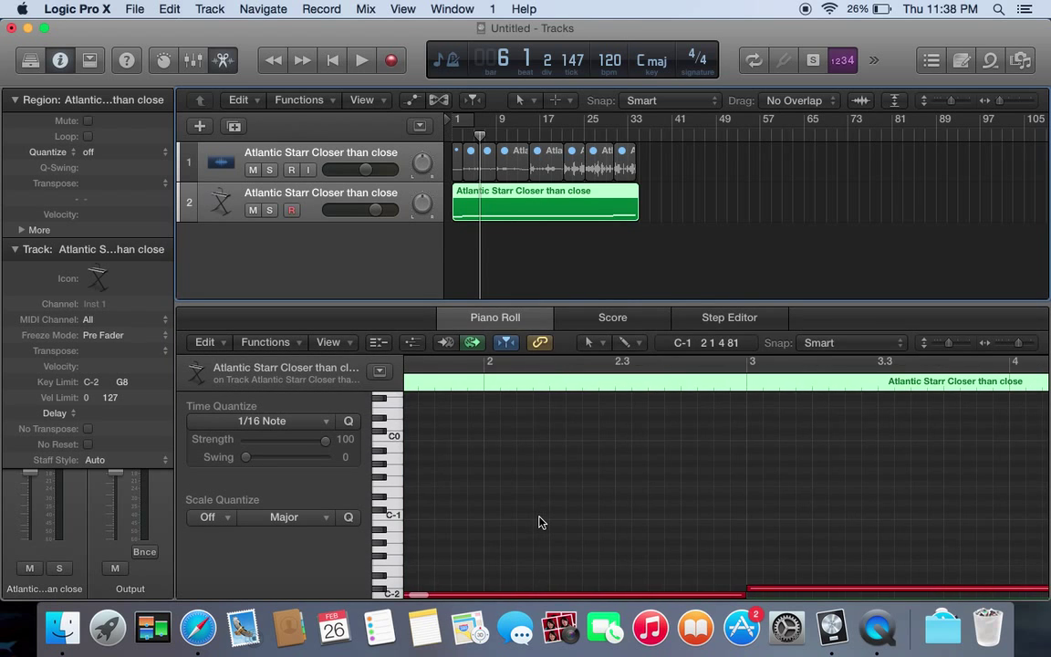
key(super+Left)
key(super+Left)
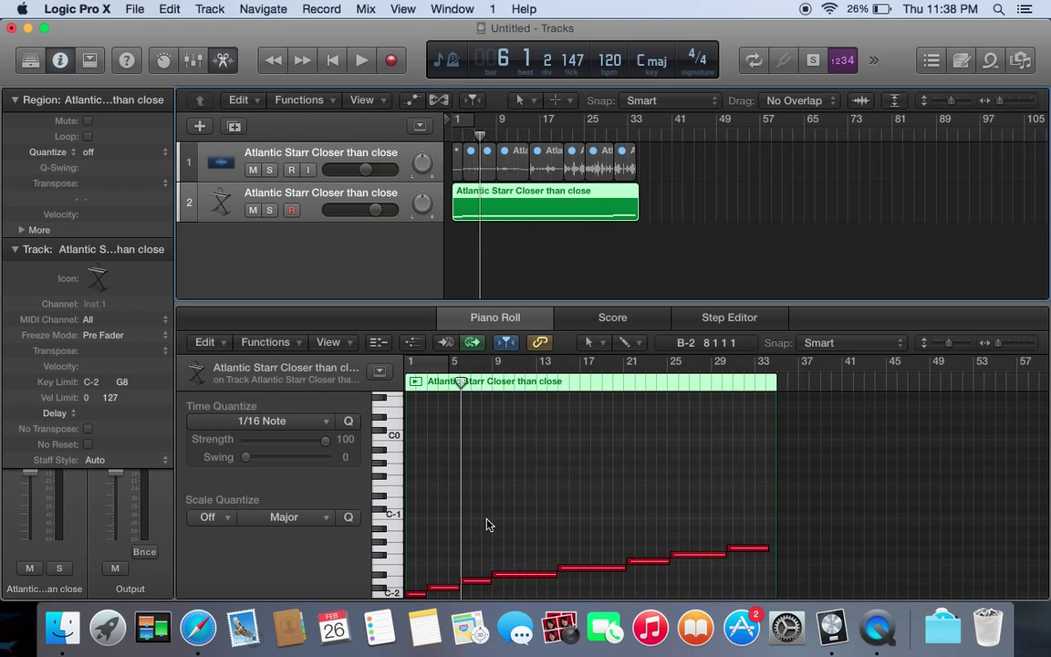
key(super+k)
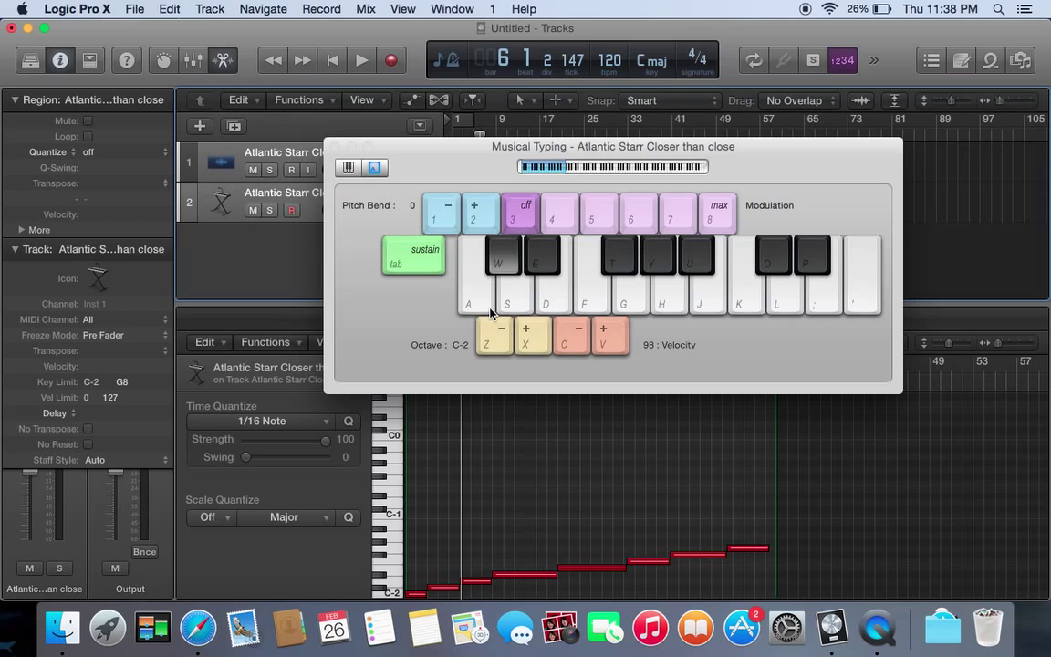
Play chops with Musical Typing keys S, D and W, then collapse the Track and Region inspector sections.
key(s)
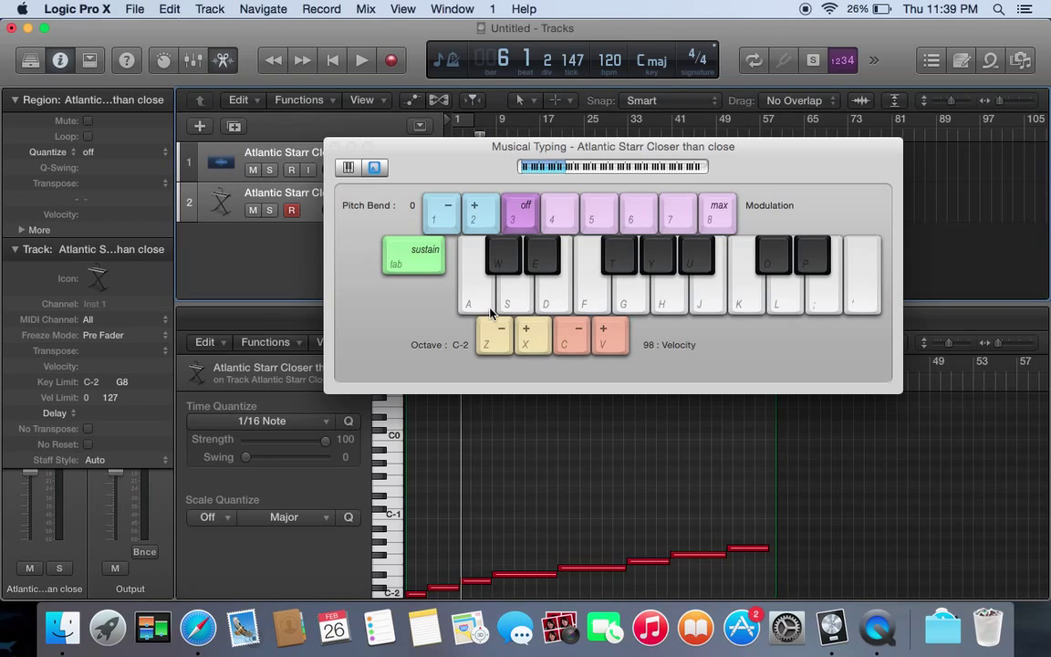
key(d)
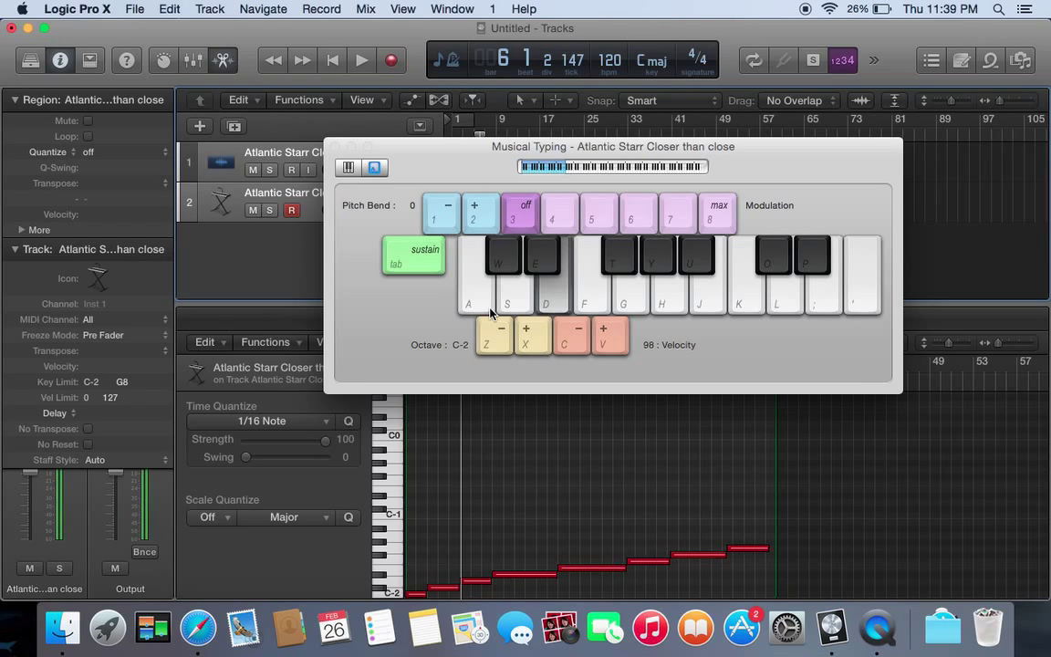
key(r)
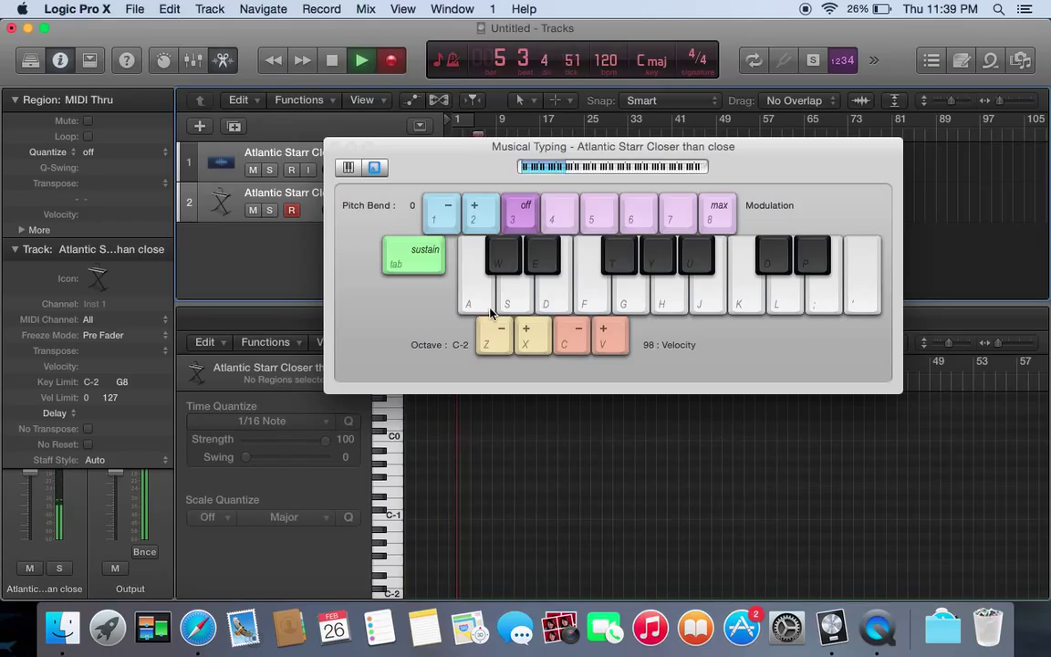
key(space)
key(d)
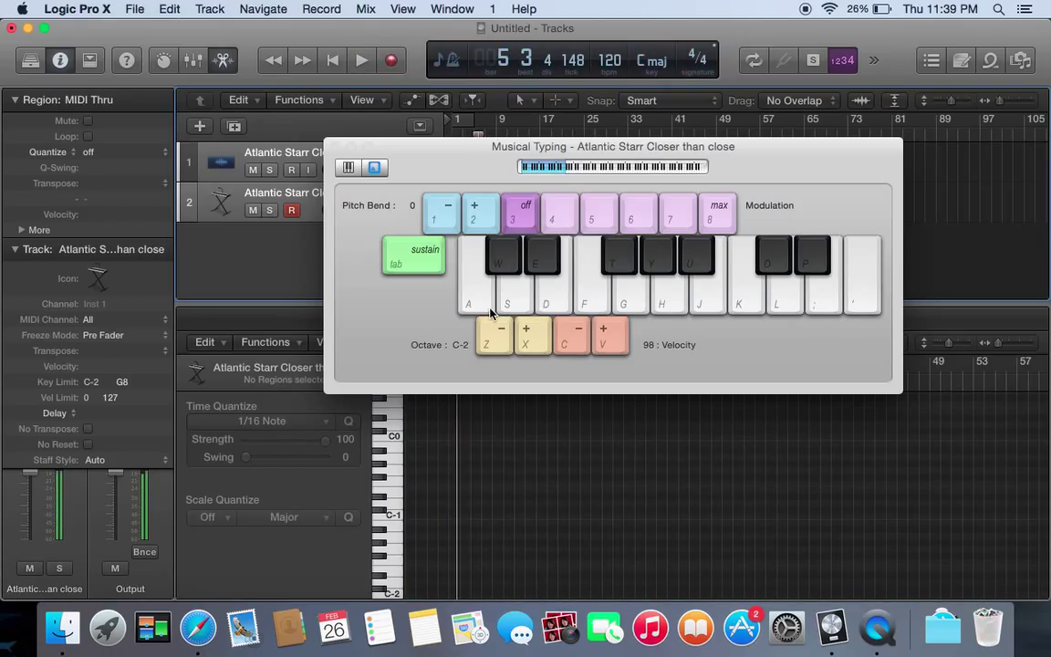
key(s)
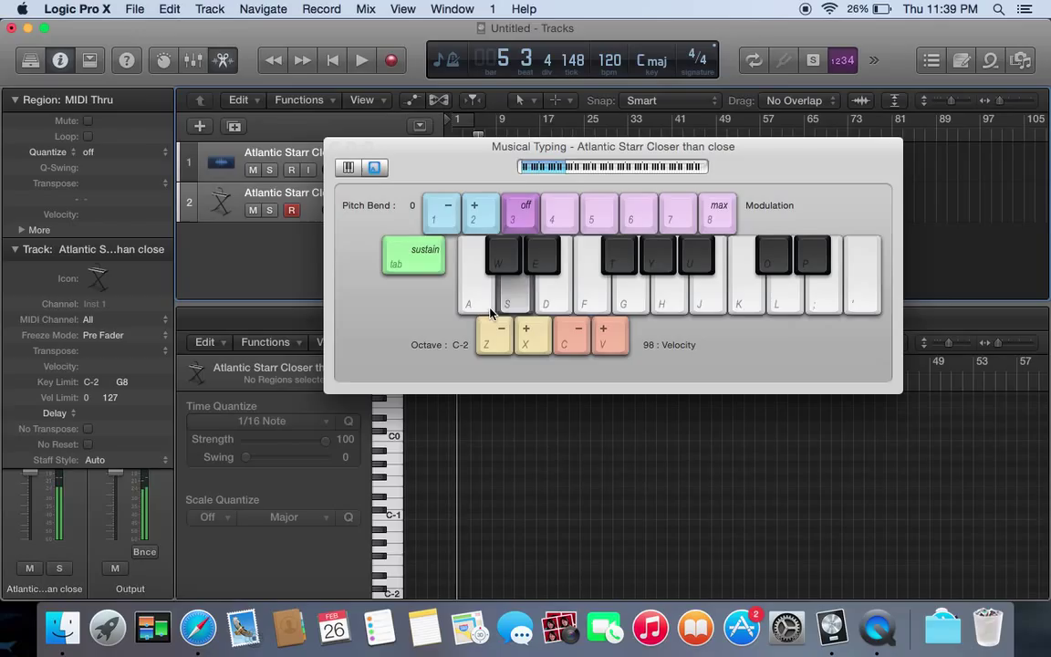
key(w)
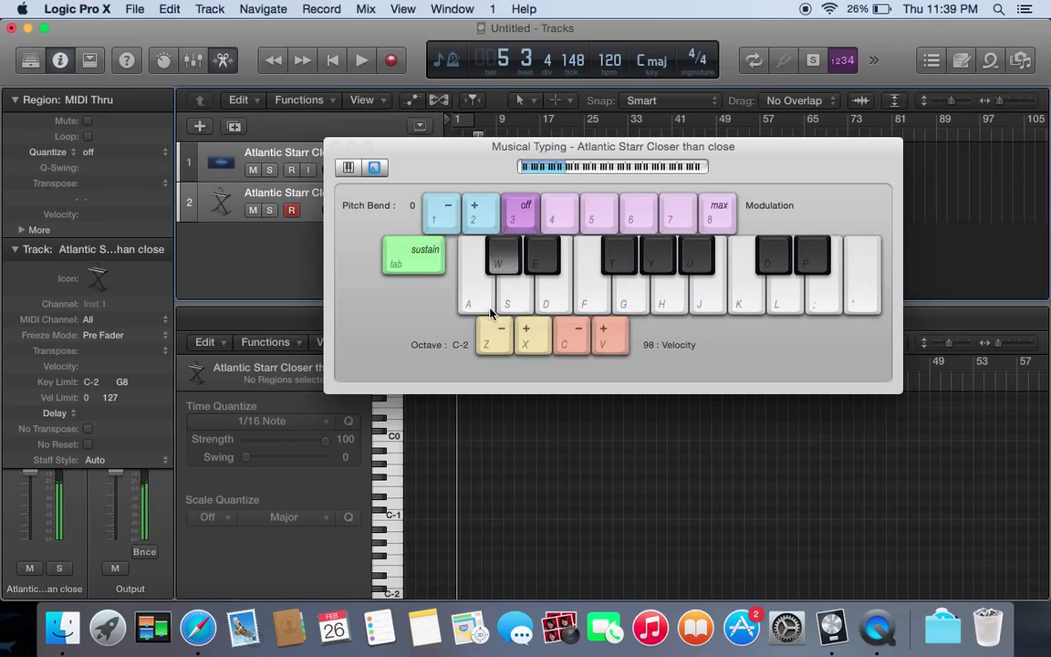
key(XF86AudioRaiseVolume)
key(s)
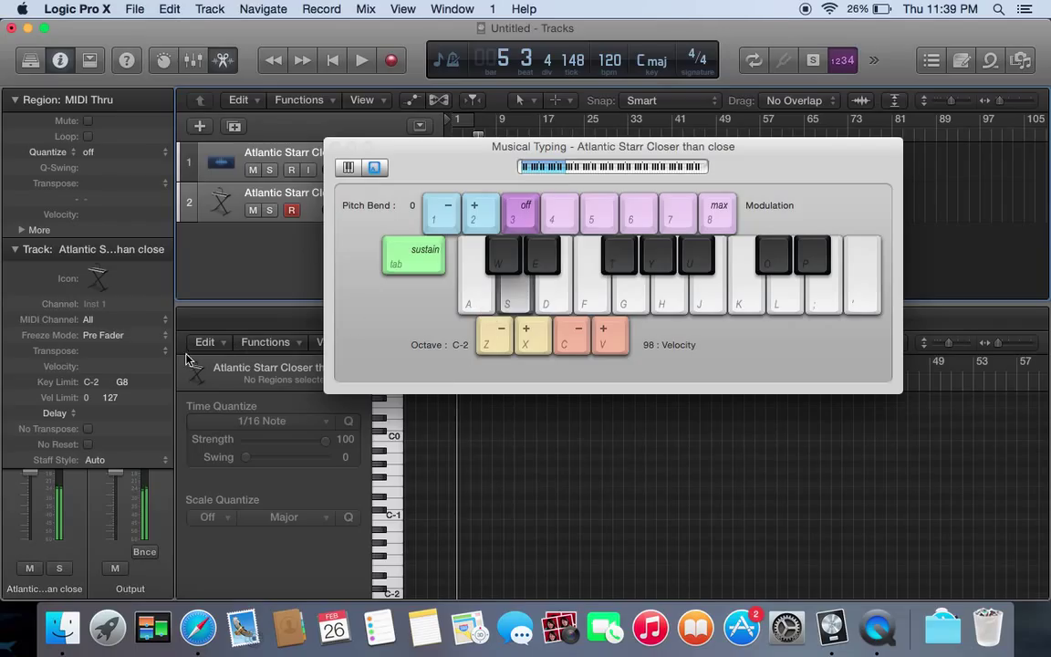
click(14, 250)
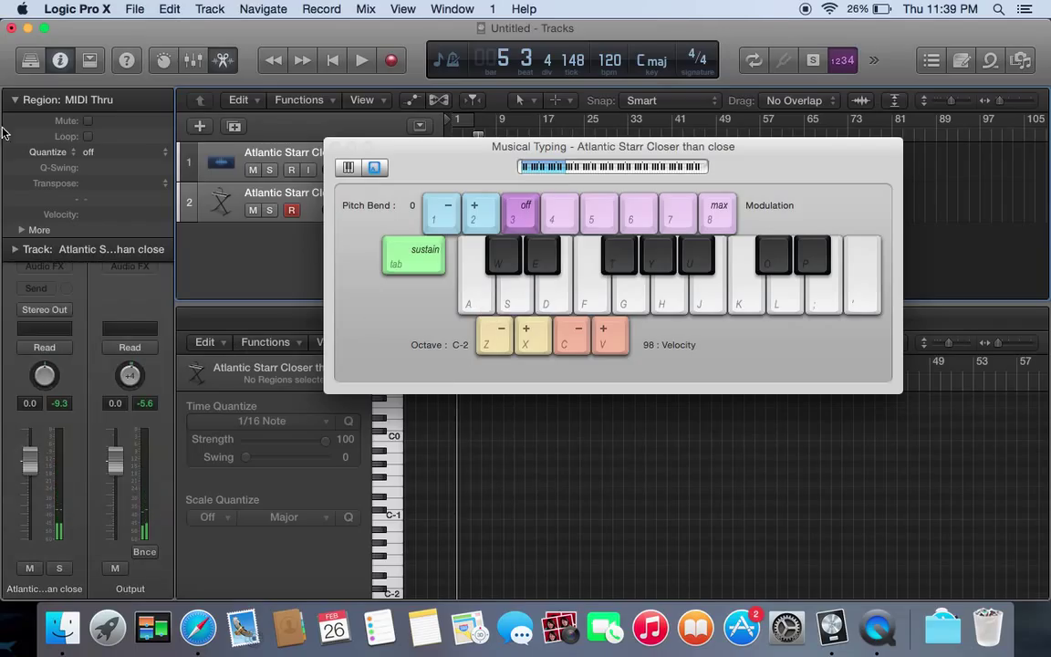
click(14, 101)
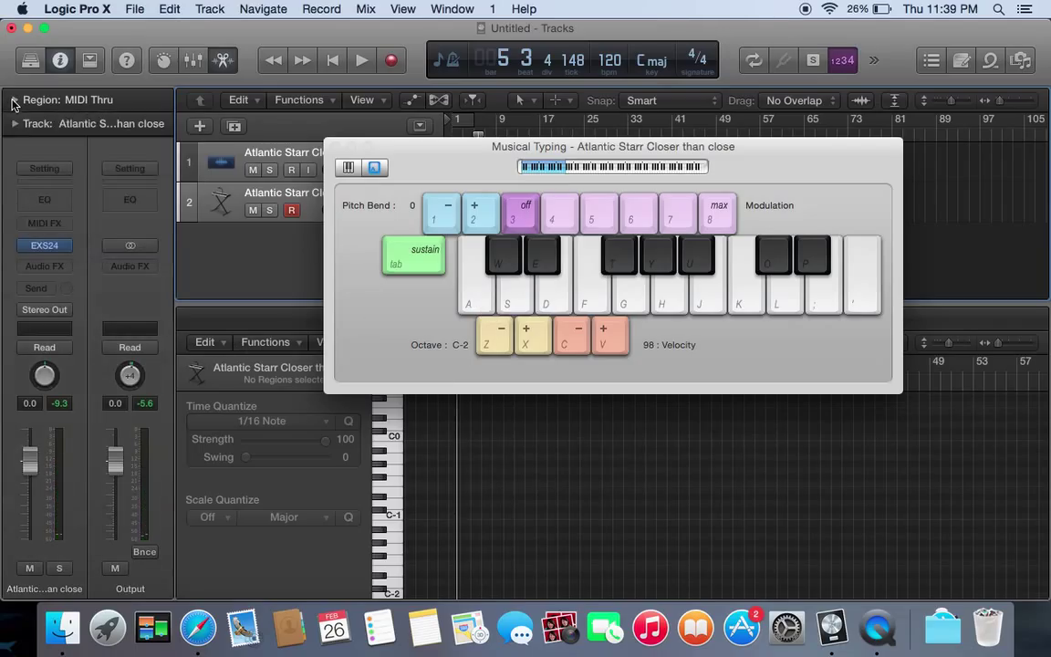
Open the EXS24 sampler from the channel strip and raise its Tune knob.
click(47, 247)
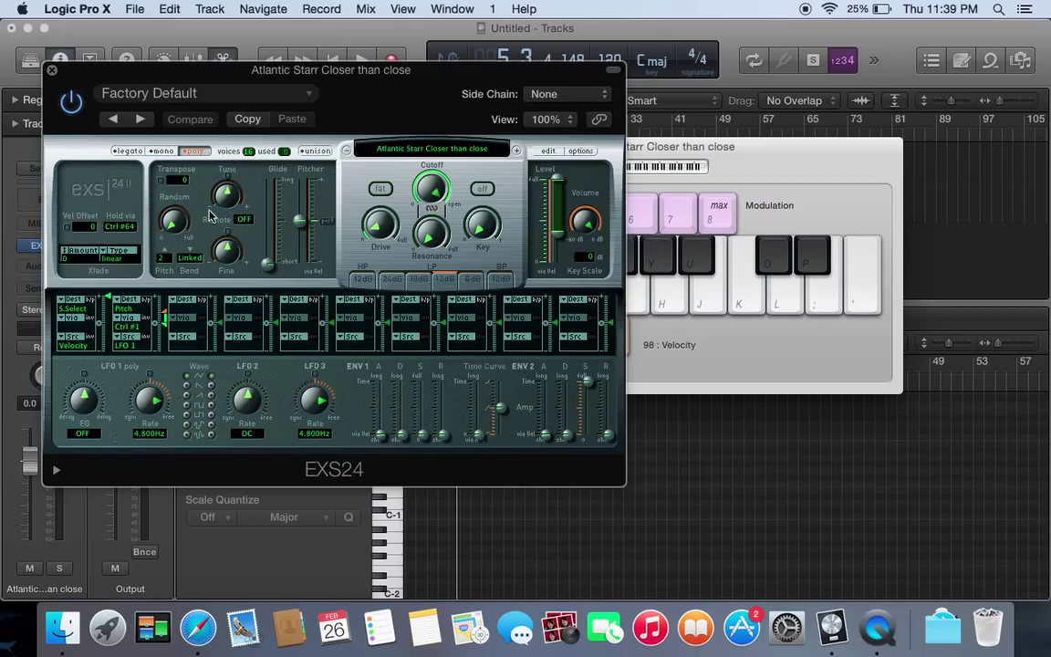
drag(226, 202, 227, 193)
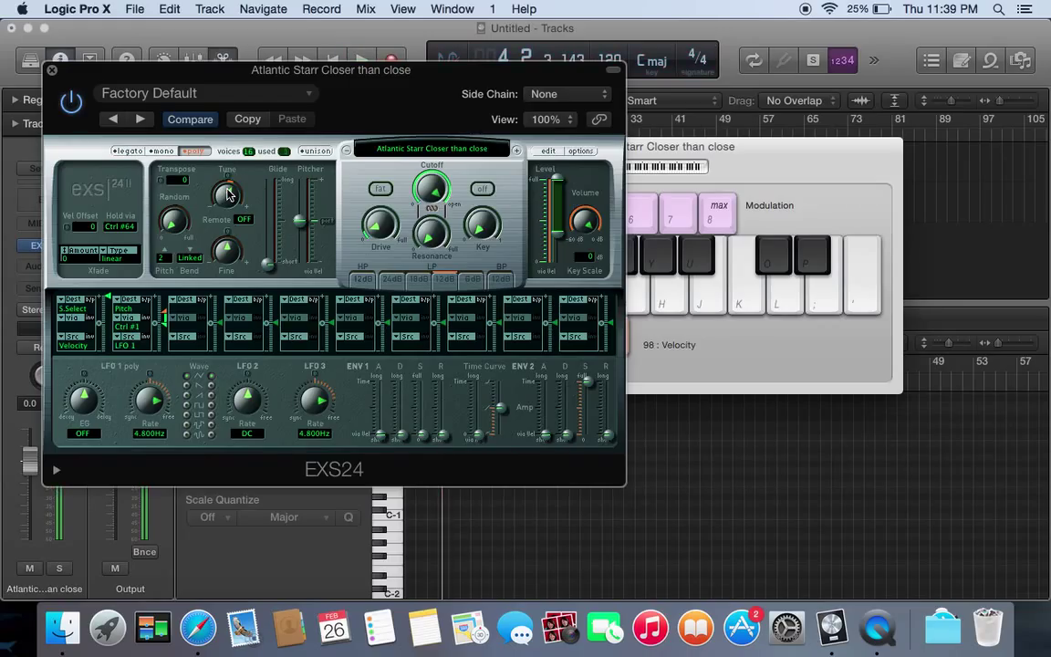
drag(222, 174, 220, 188)
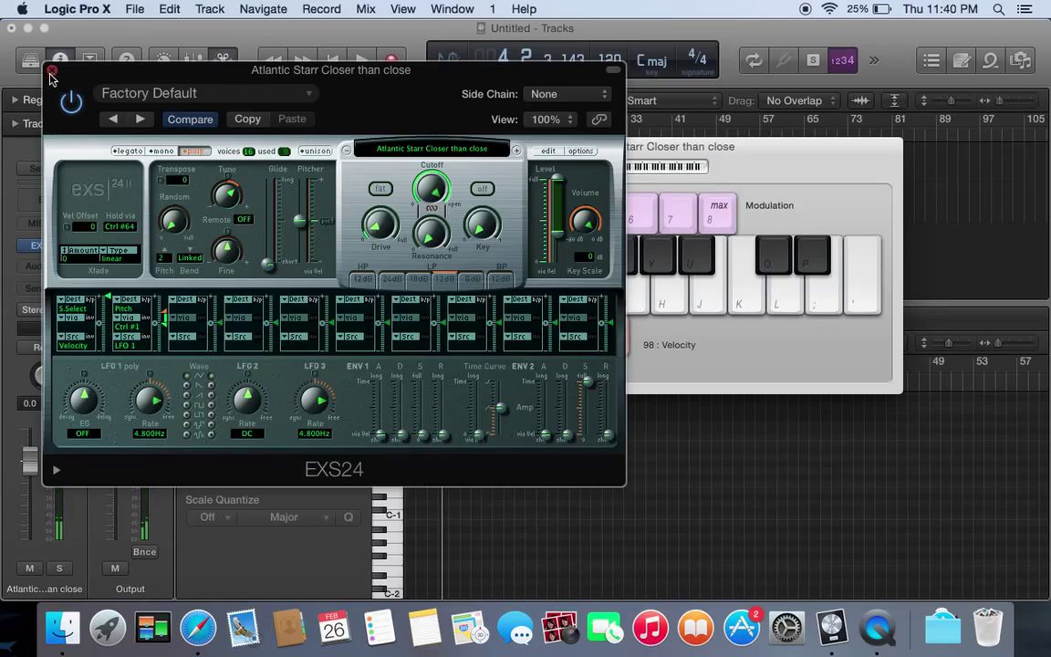
Close the EXS24 plugin window, leaving Musical Typing visible for the 'Atlantic Starr Closer than close' instrument.
click(51, 70)
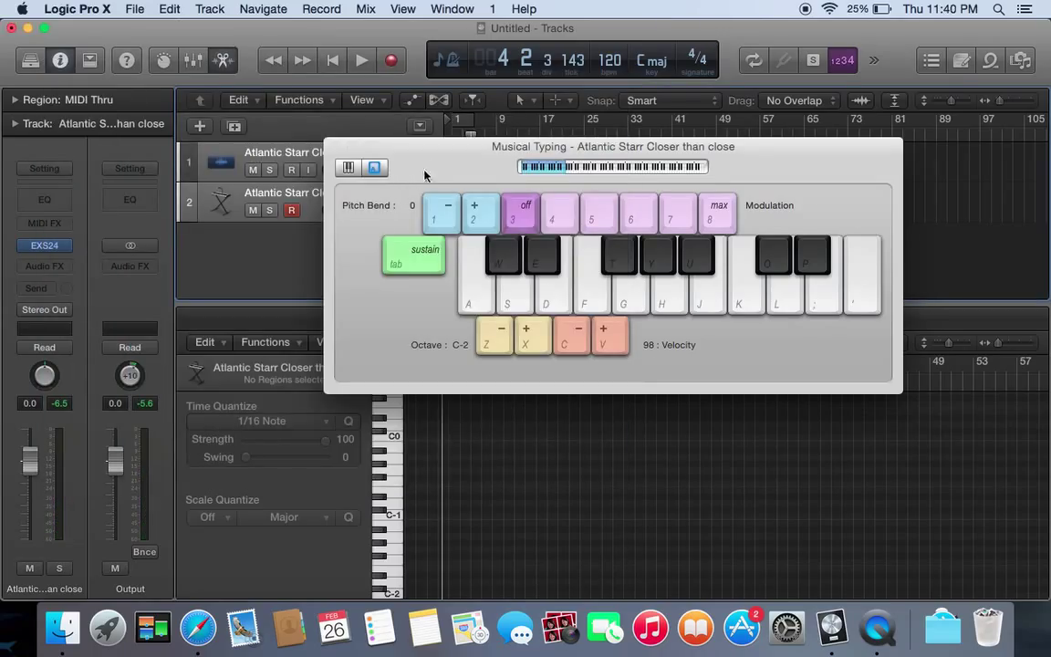